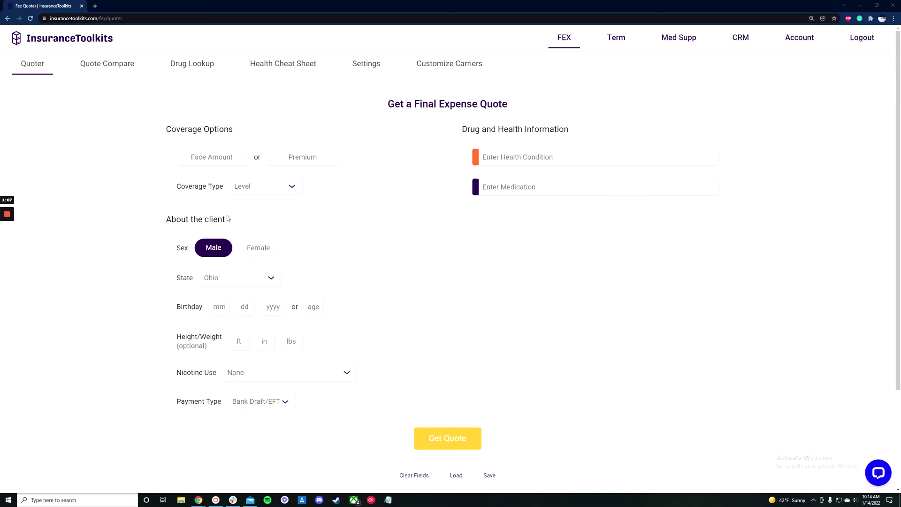
Set the client's sex to Female and choose Level as the coverage type.
scroll(259, 247, "down", 2)
left_click(265, 177)
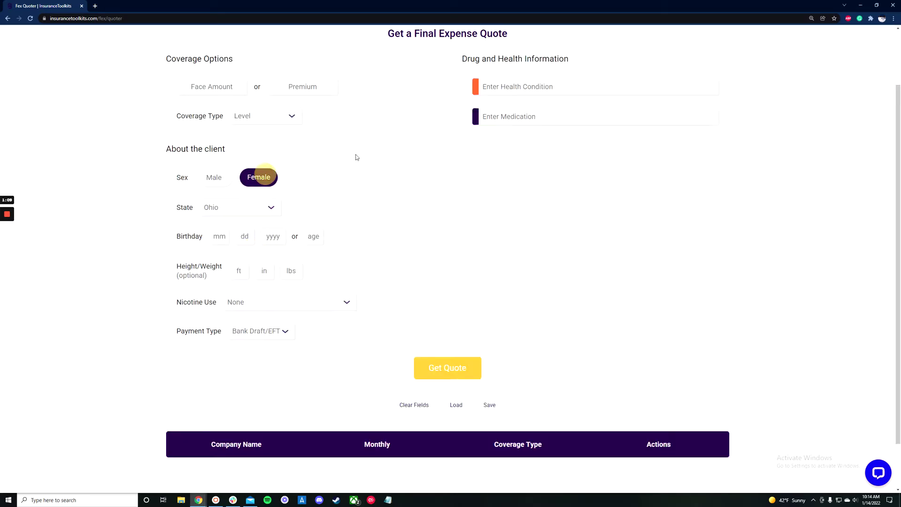
left_click(261, 118)
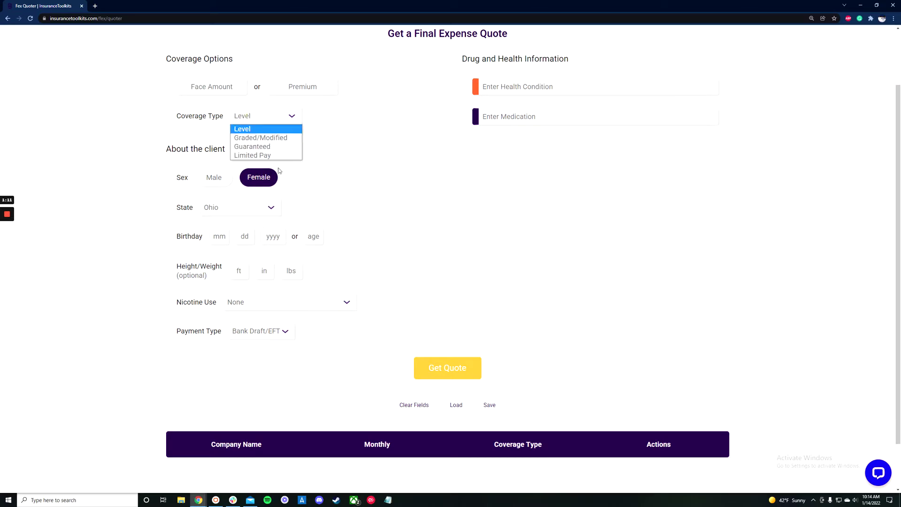
left_click(273, 129)
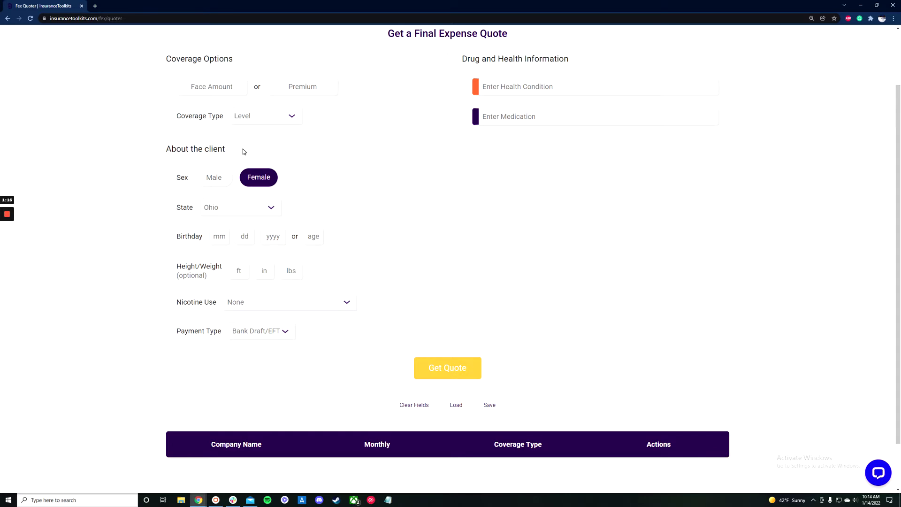
Enter the client's age as 65, height as 5 ft 8 in and weight as 140 lbs.
left_click(305, 236)
type("65")
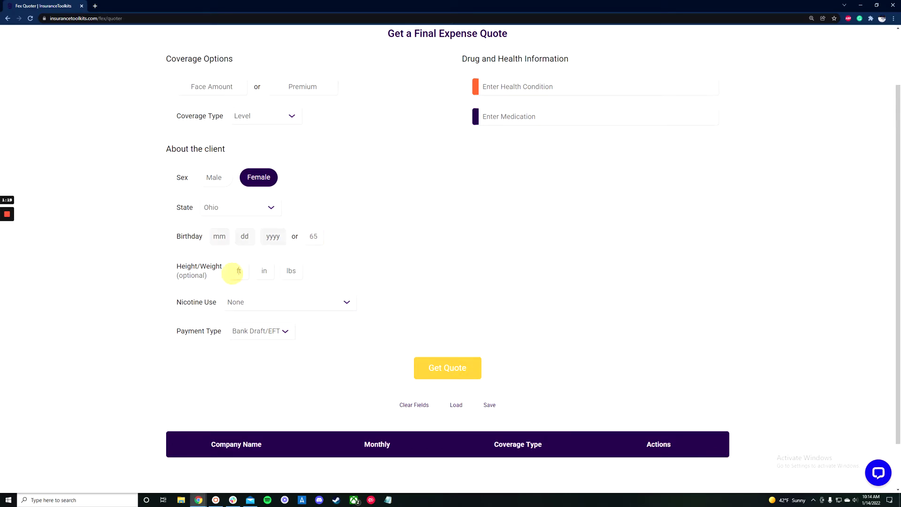
type("8")
key("Tab")
type("140")
scroll(249, 301, "up", 3)
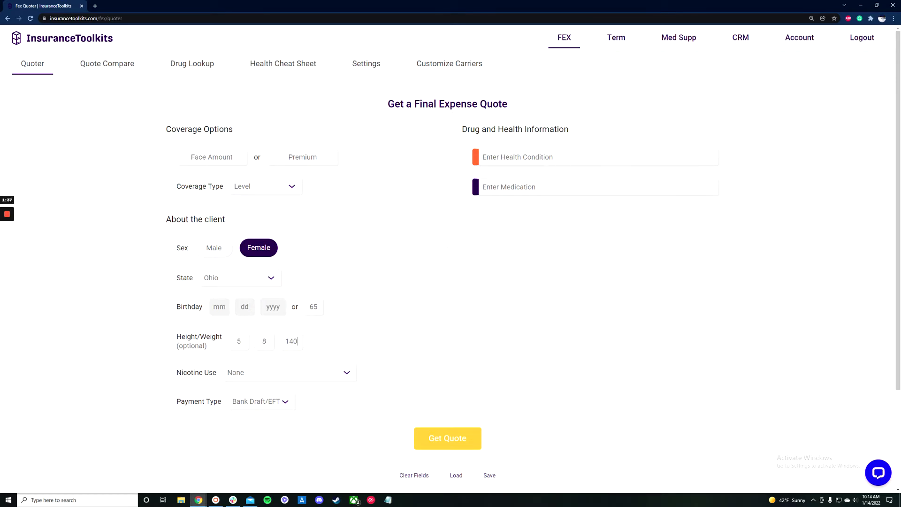
Add Abilify as a medication with Depression as its indication.
left_click(502, 197)
left_click(507, 187)
type("abil")
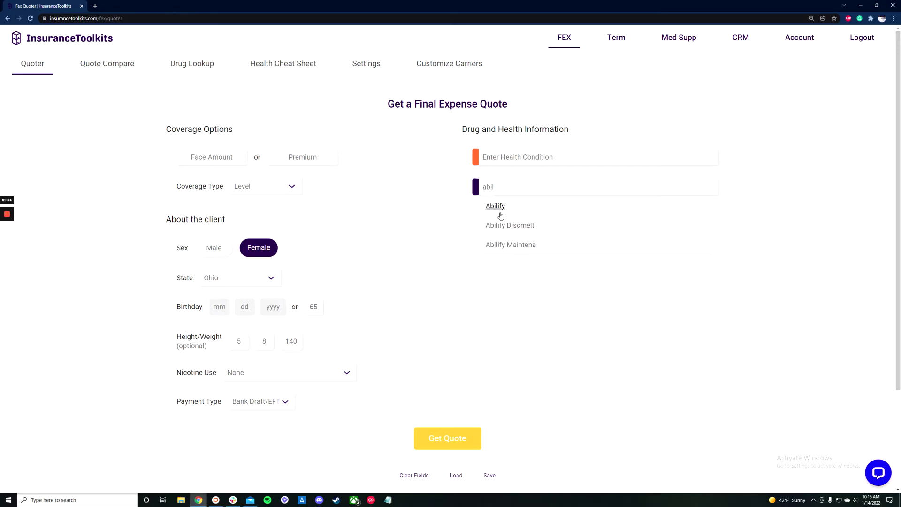
left_click(498, 211)
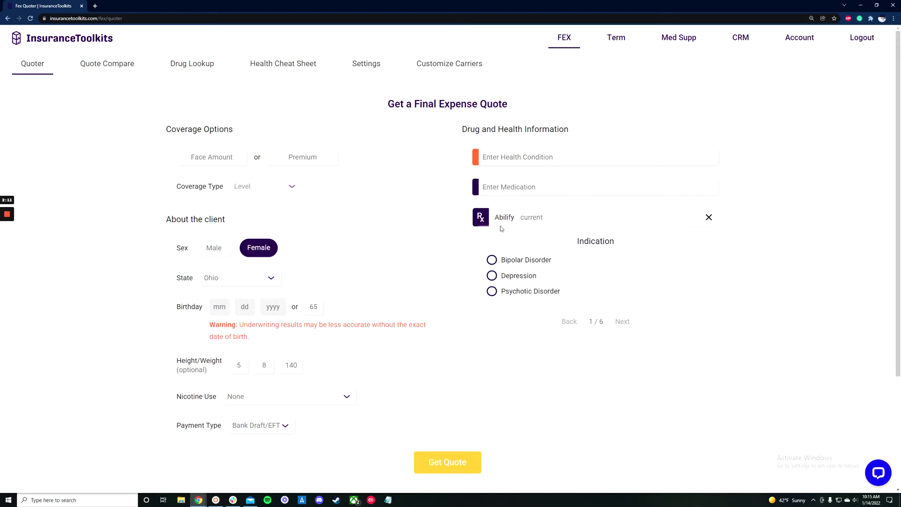
left_click(517, 275)
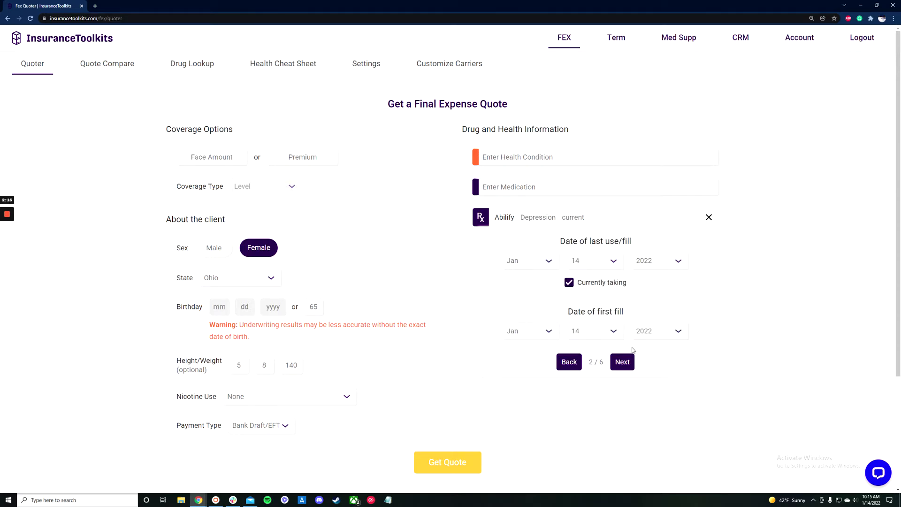
Set Abilify's first fill year to 2017 and complete its follow-up questions, answering No to major depressive disorder.
left_click(660, 342)
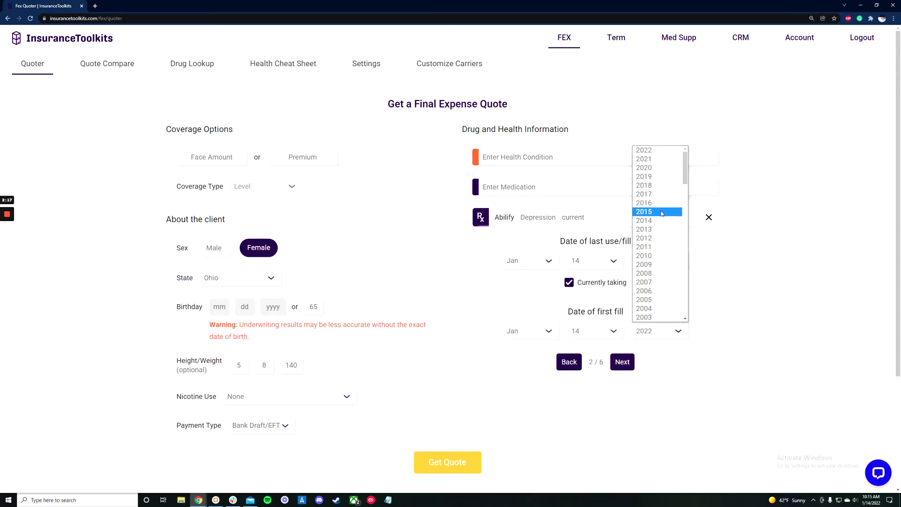
left_click(647, 194)
left_click(623, 361)
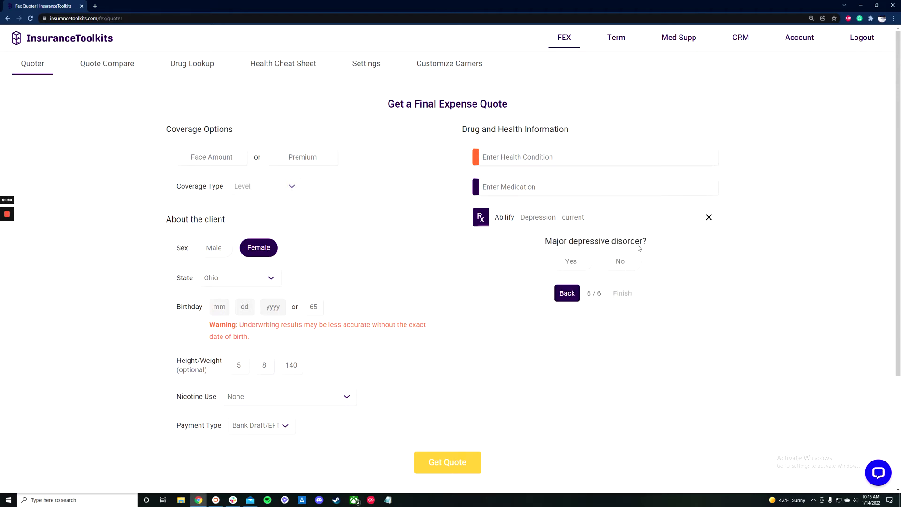
left_click(629, 268)
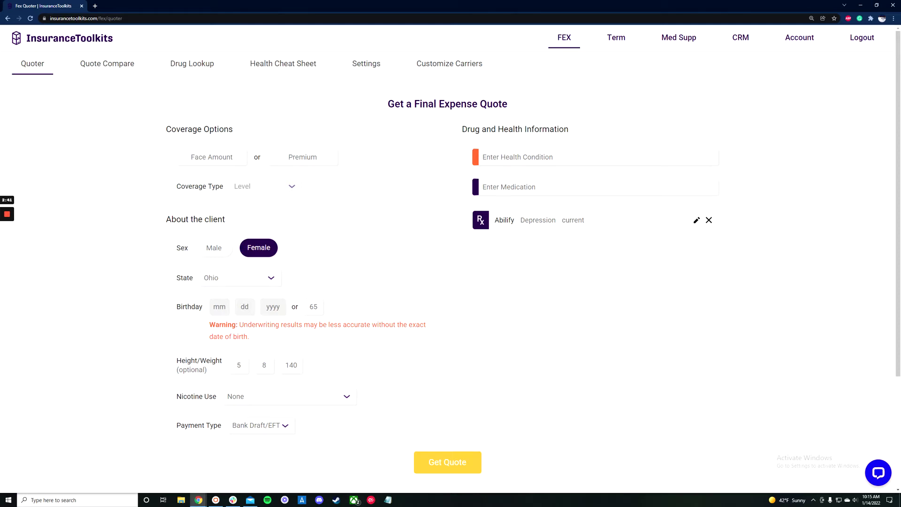
Add Tamoxifen as a medication with Past Cancer as its indication and Other as the cancer type.
type("tamo")
left_click(533, 205)
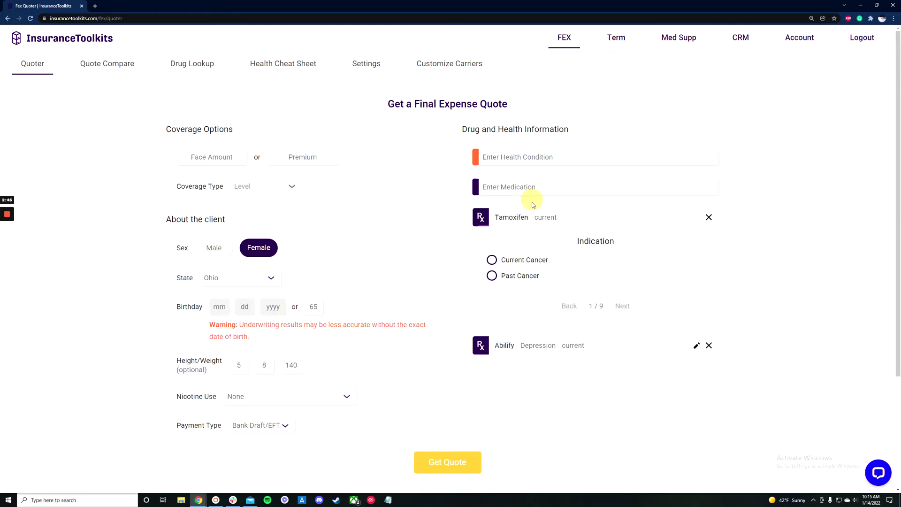
left_click(504, 280)
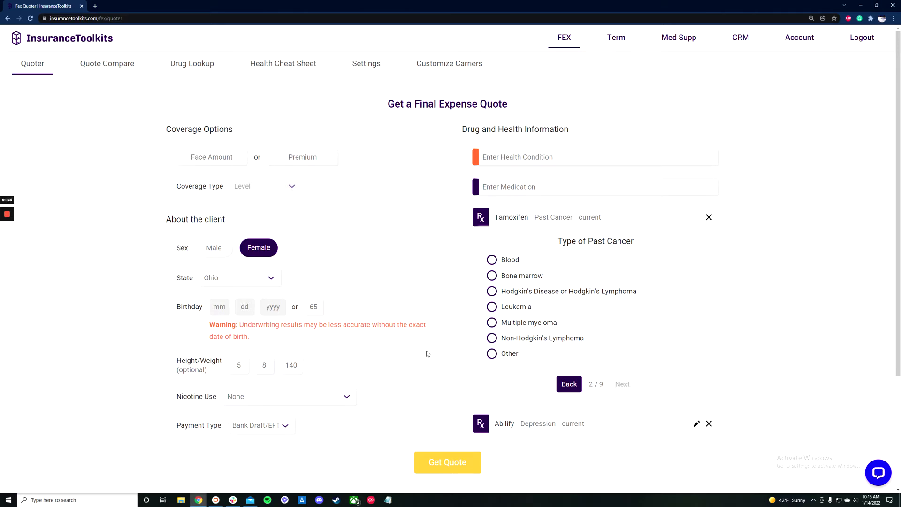
left_click(489, 354)
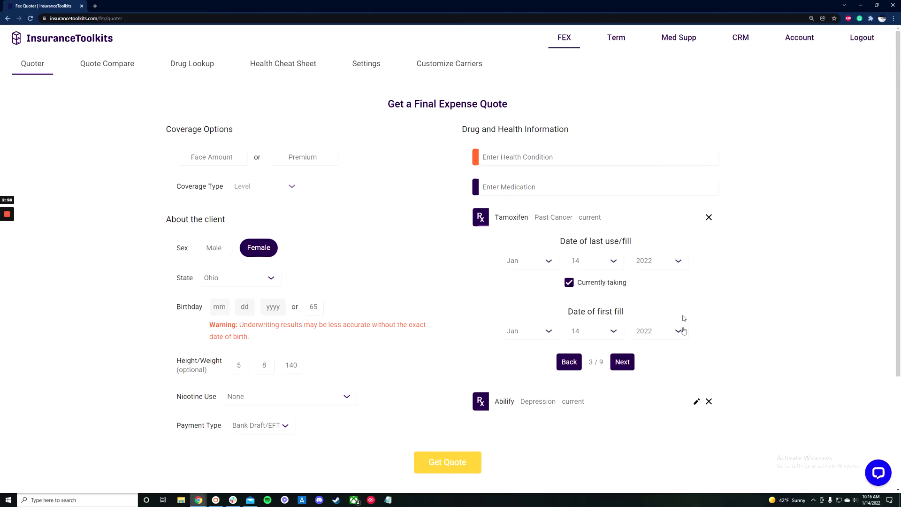
Set Tamoxifen's first fill year to 2017 and continue to its follow-up questions.
left_click(677, 341)
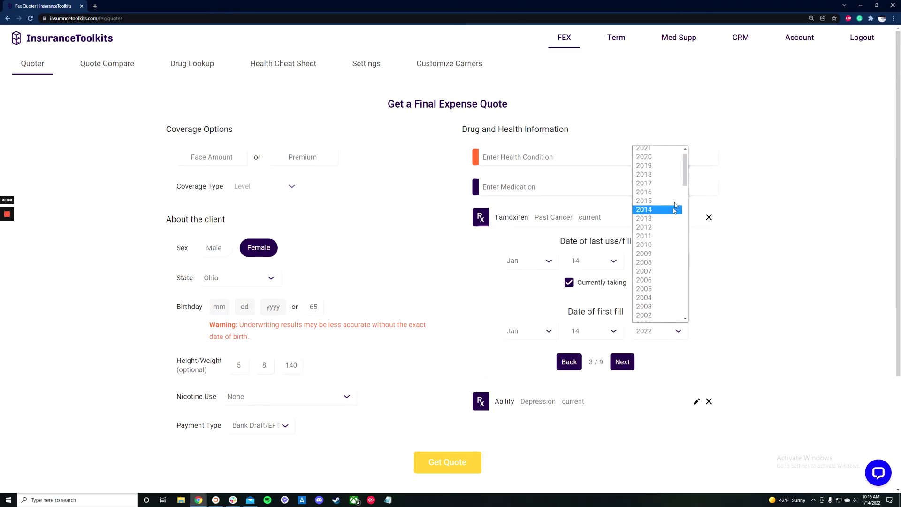
left_click(673, 196)
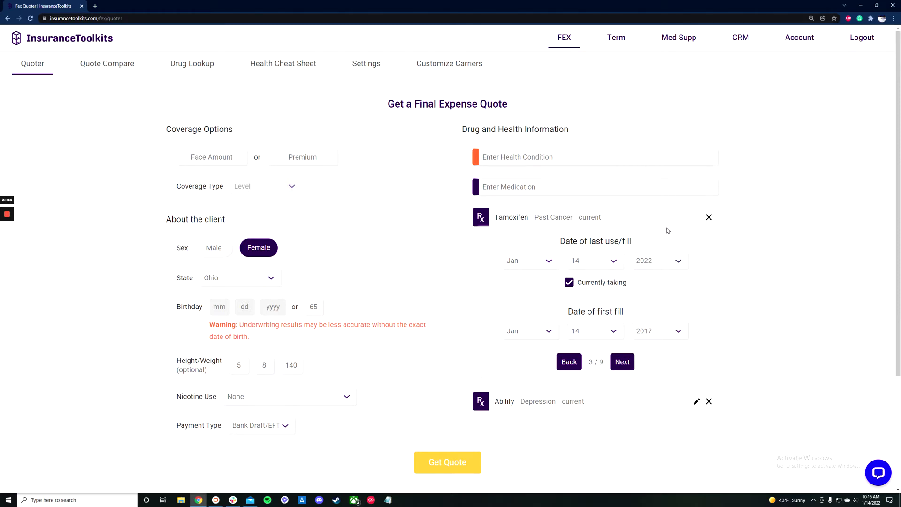
left_click(629, 361)
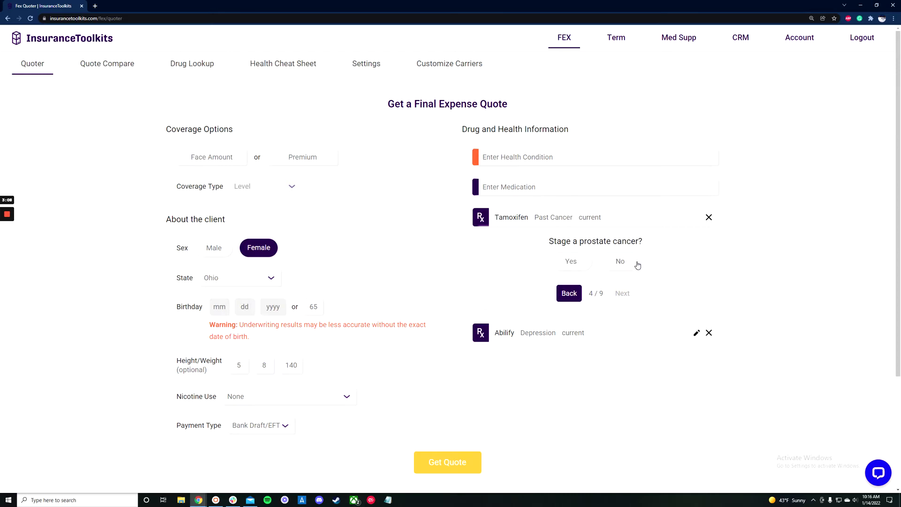
Complete Tamoxifen's follow-up questions, answering No to stage A prostate, repeated, metastatic, and pancreatic, liver or ovarian cancer.
left_click(637, 263)
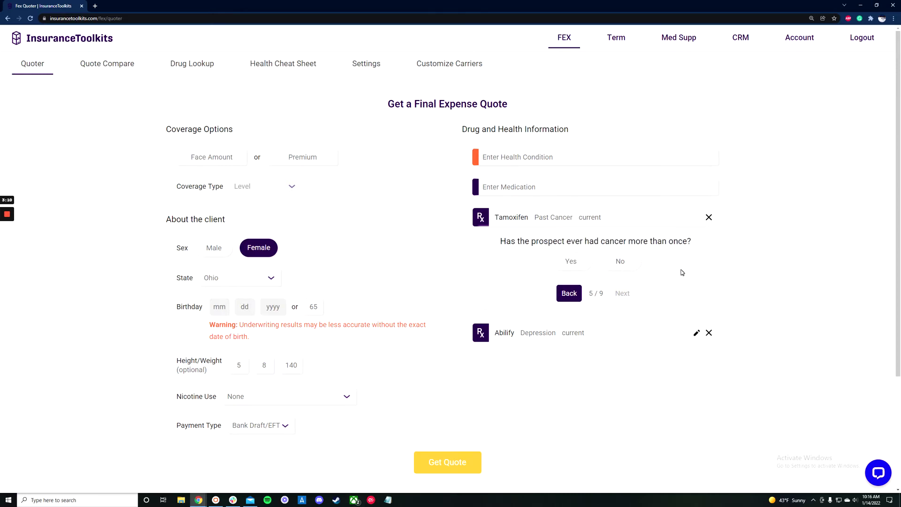
left_click(632, 270)
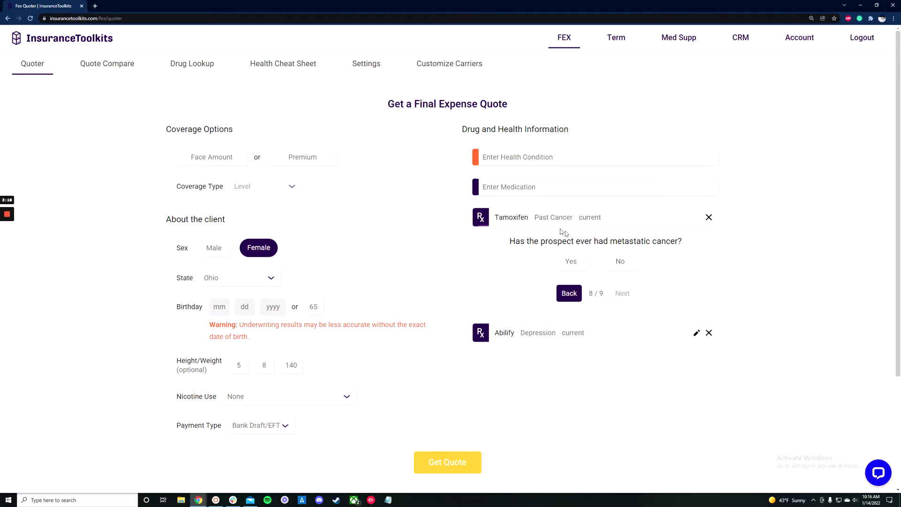
left_click(629, 260)
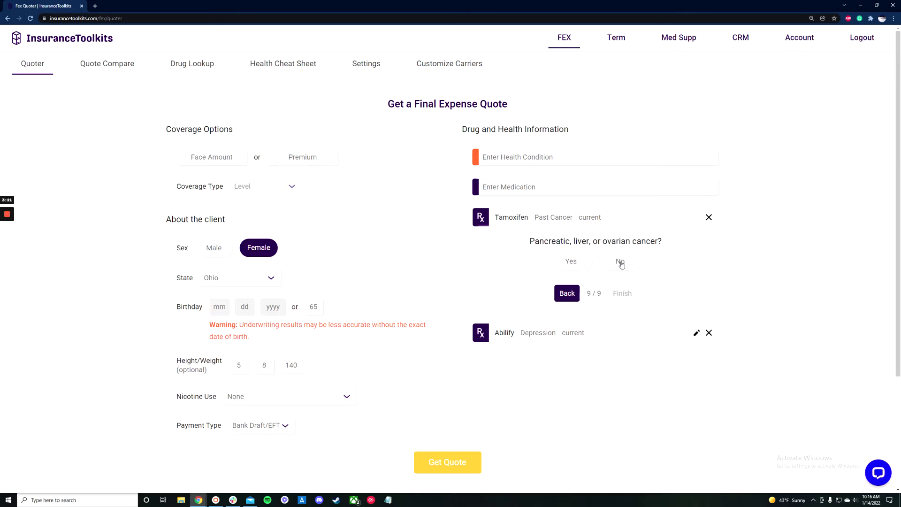
left_click(620, 262)
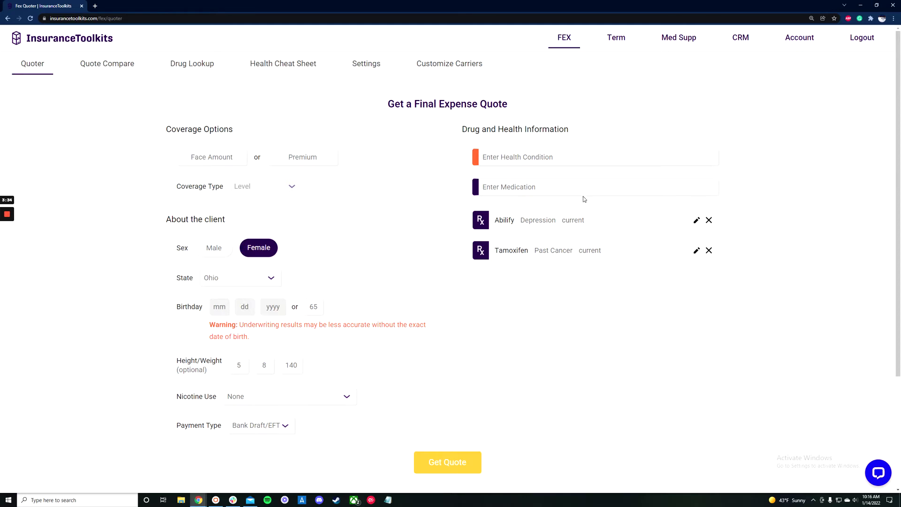
Add Lisinopril for High Blood Pressure (Controlled) as a current medication and get the final expense quotes.
type("lis")
left_click(533, 207)
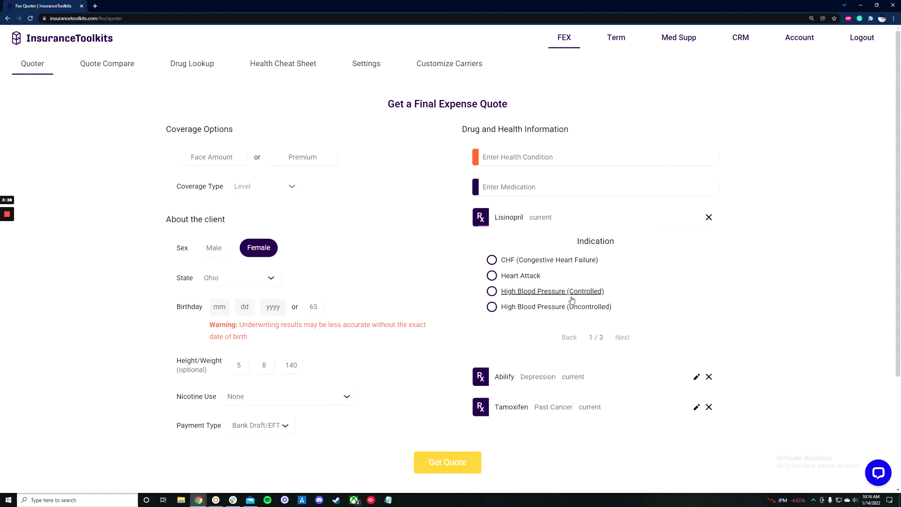
left_click(516, 291)
left_click(622, 360)
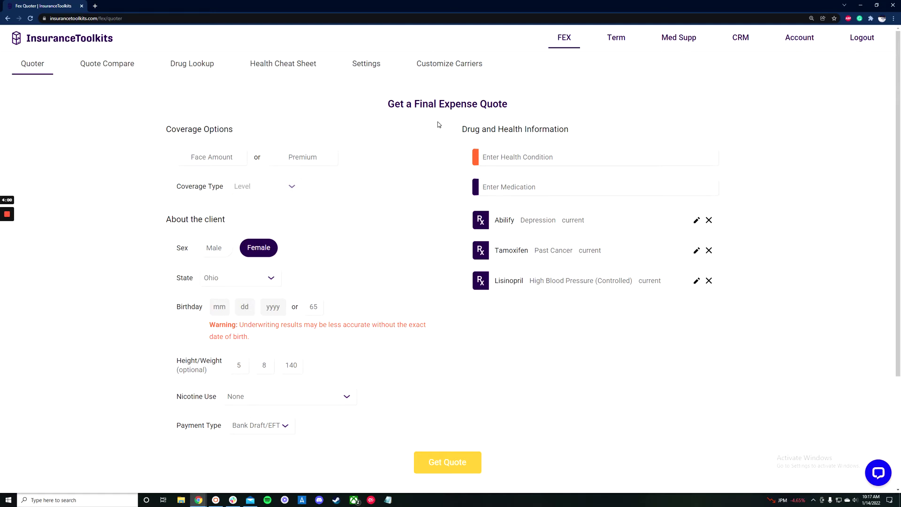
left_click(459, 462)
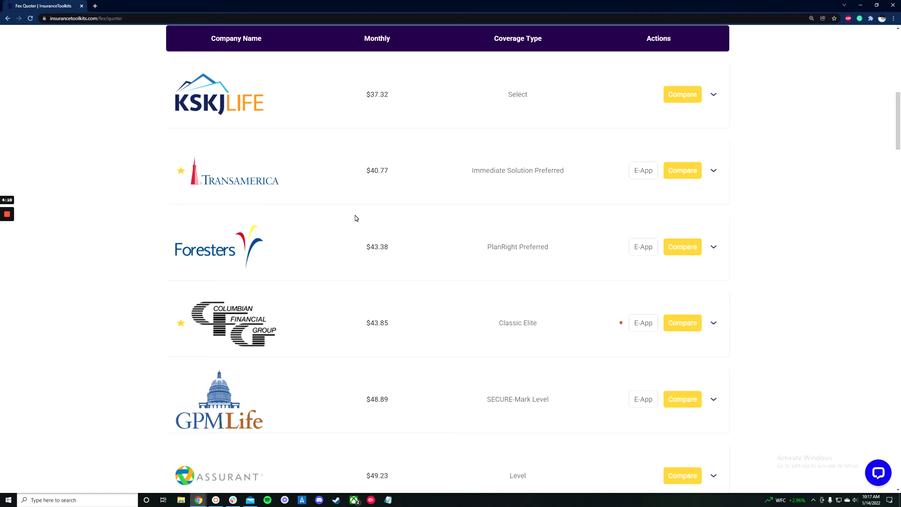
Examine the carrier quotes, including Transamerica's star marker, the warnings for Columbian Financial Group and AHL, and the coverage types of the pricier carriers.
mouse_move(182, 172)
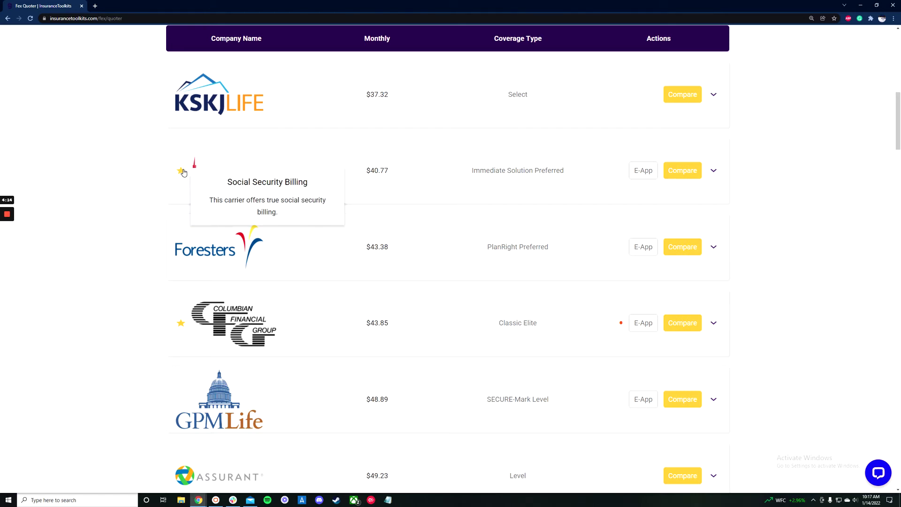
scroll(525, 274, "down", 5)
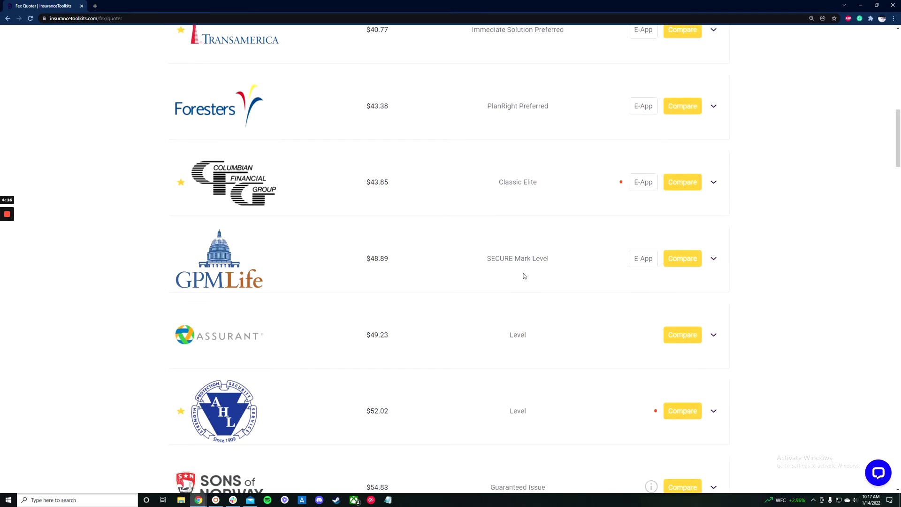
mouse_move(622, 112)
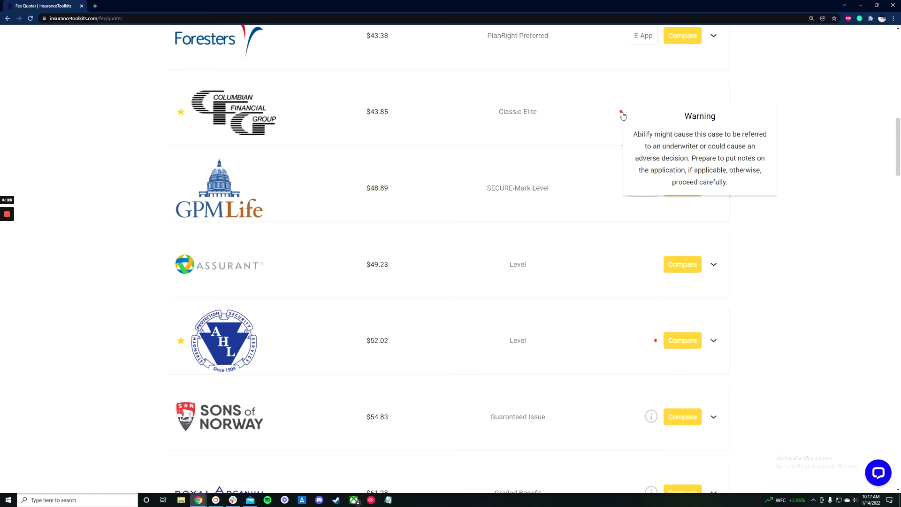
scroll(623, 115, "down", 5)
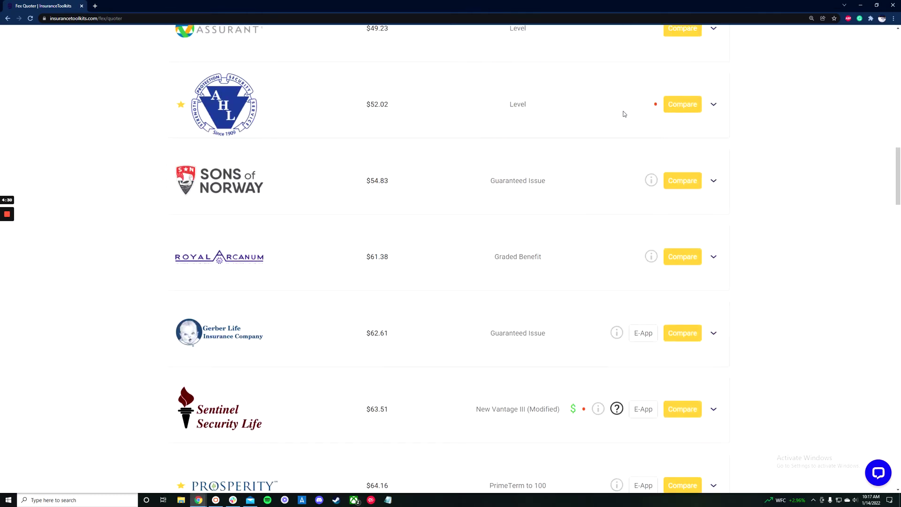
mouse_move(656, 94)
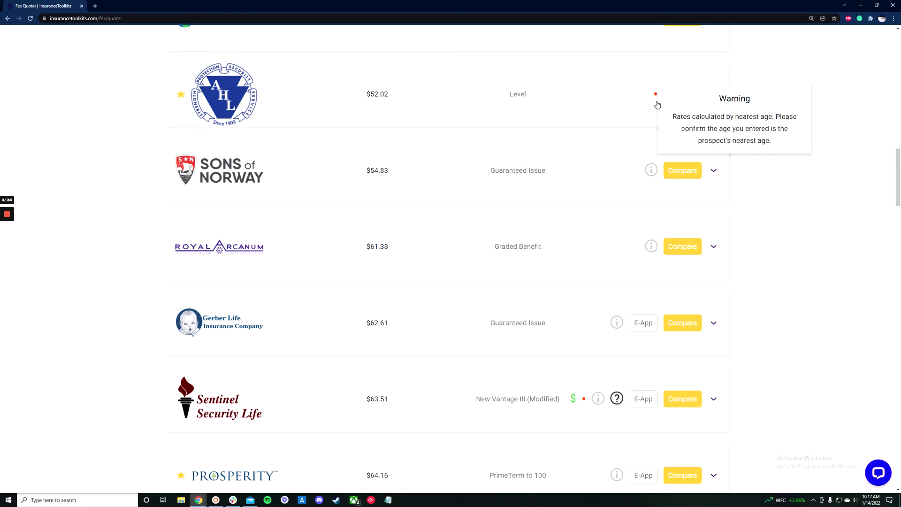
scroll(658, 103, "up", 5)
scroll(657, 103, "up", 14)
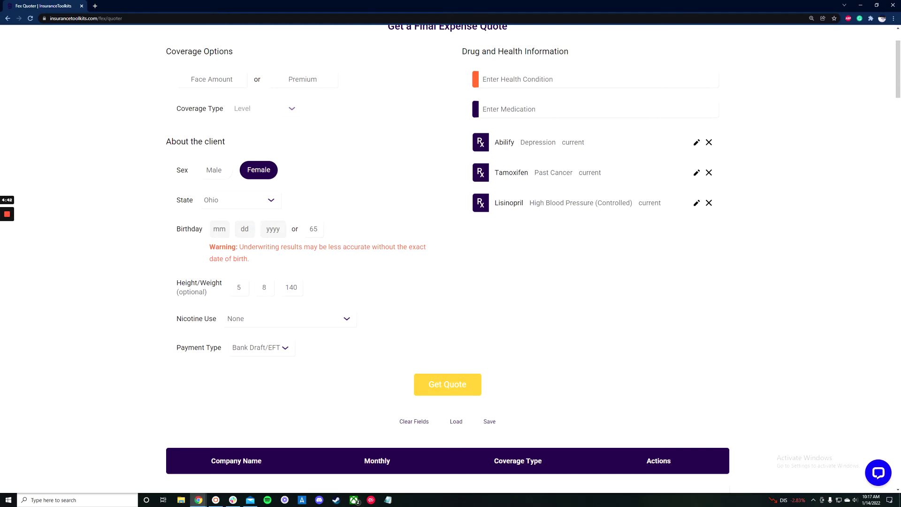
scroll(336, 242, "down", 15)
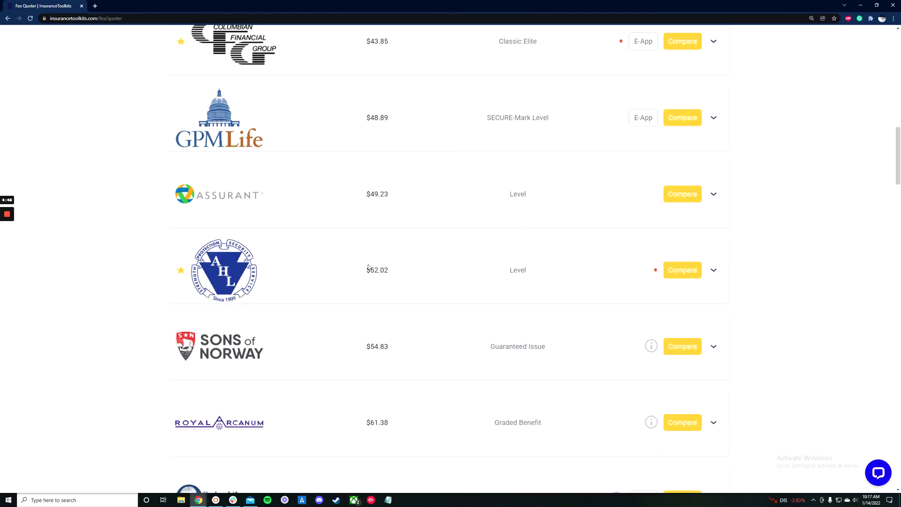
mouse_move(654, 272)
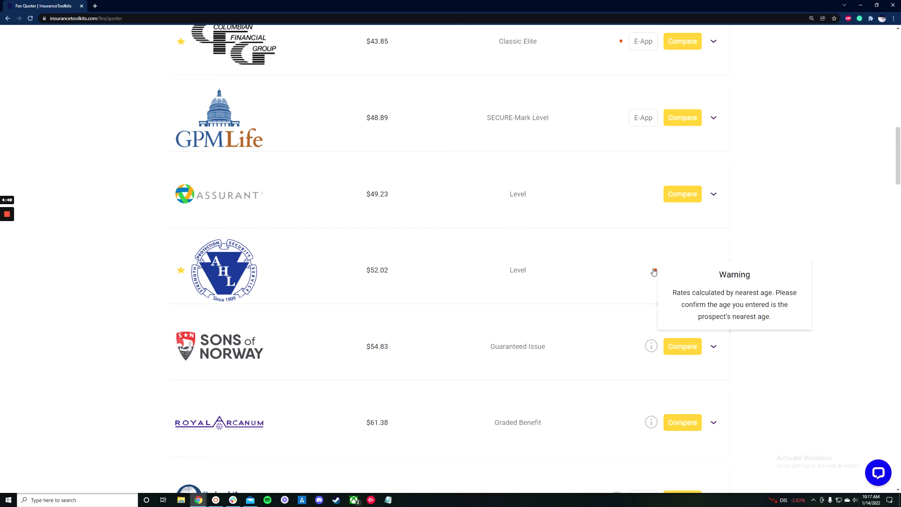
scroll(599, 288, "down", 9)
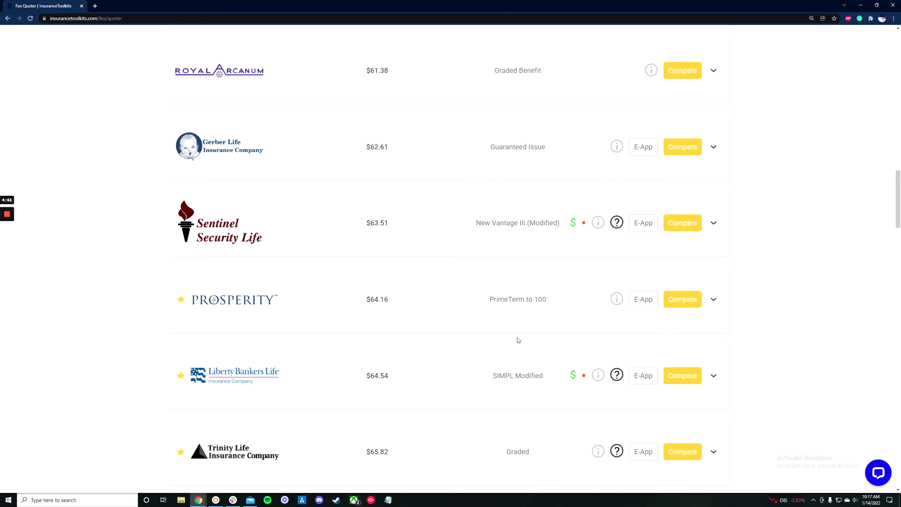
scroll(473, 288, "down", 7)
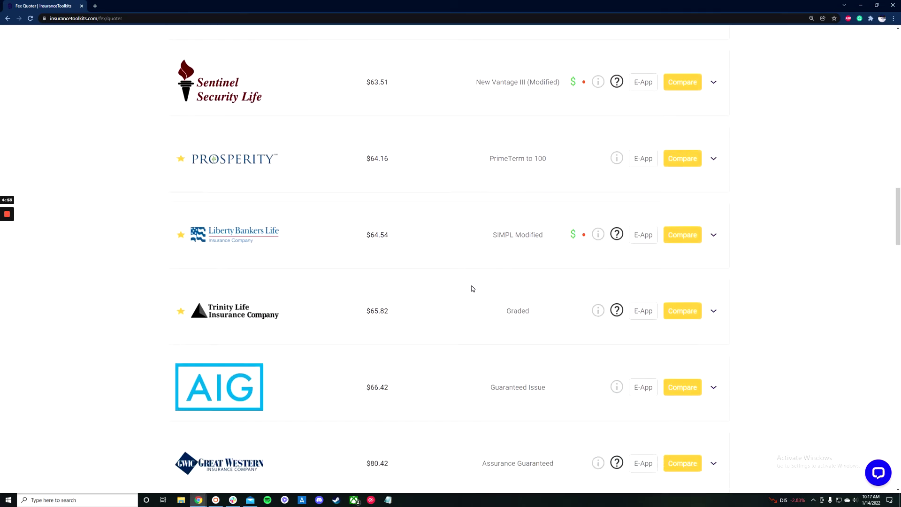
scroll(477, 295, "up", 3)
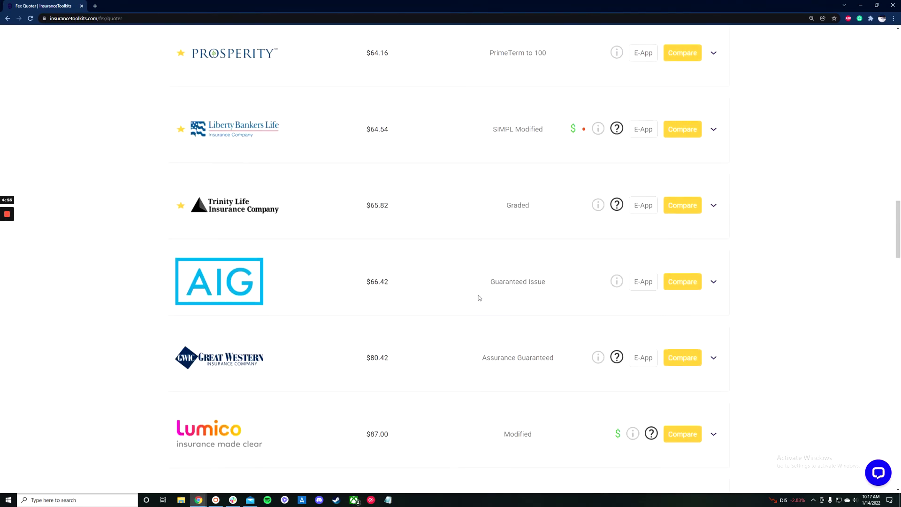
Examine the reason marker on Lumico's Modified quote and review the medications entered for the client.
mouse_move(653, 432)
scroll(630, 409, "up", 7)
scroll(628, 409, "up", 12)
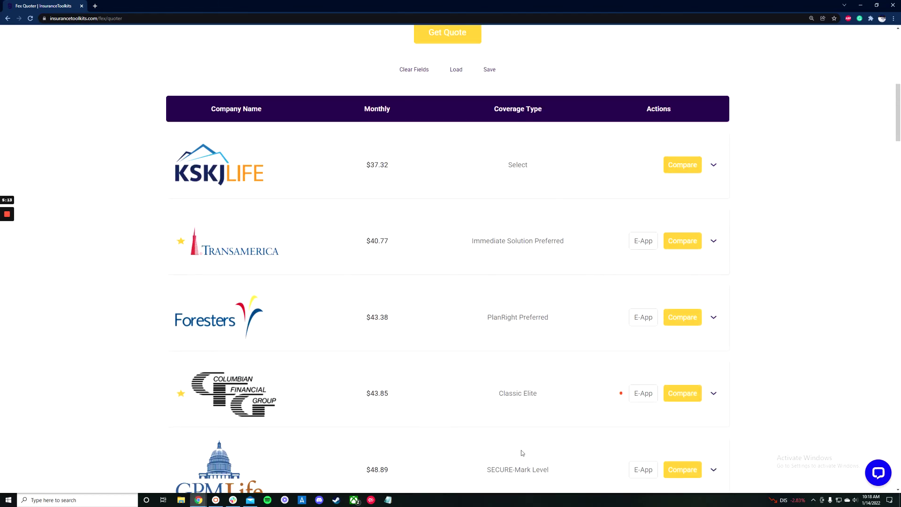
scroll(581, 278, "up", 8)
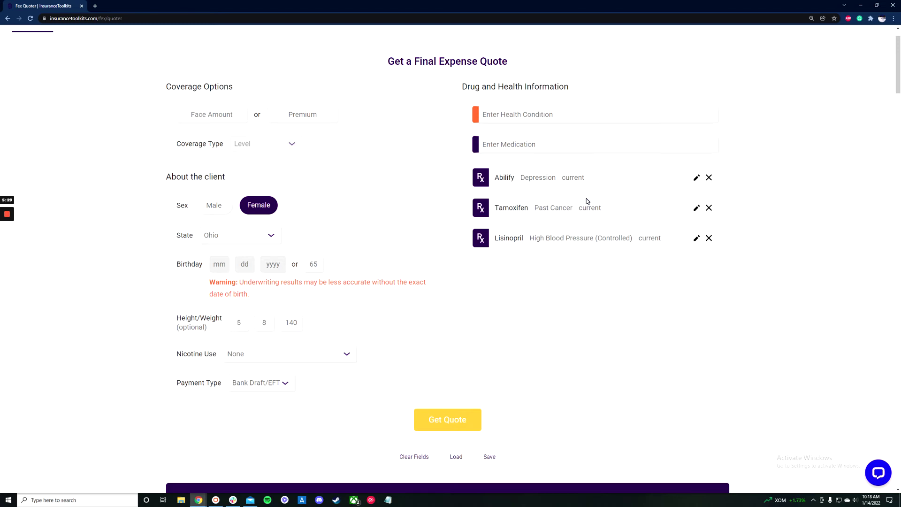
Examine the reasons behind the graded or modified coverage from Trinity Life, Liberty Bankers Life and Sentinel Security Life.
scroll(586, 201, "down", 6)
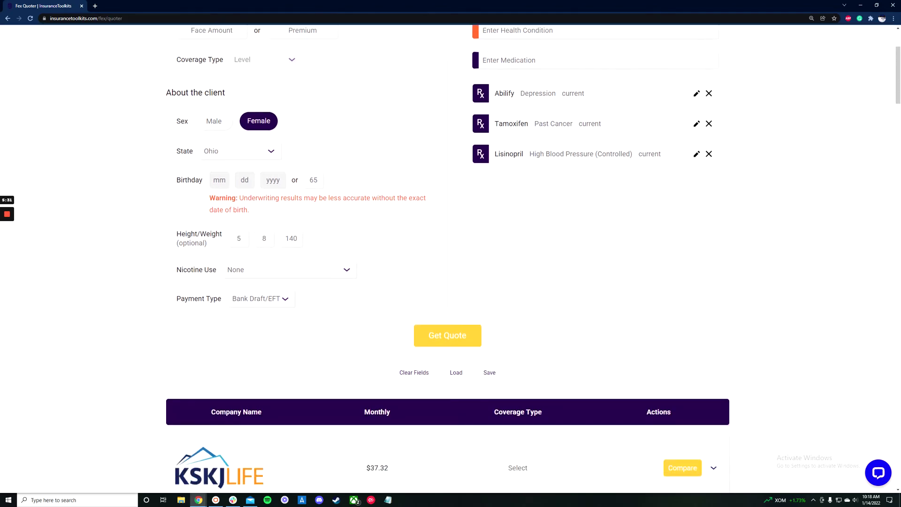
scroll(581, 198, "down", 20)
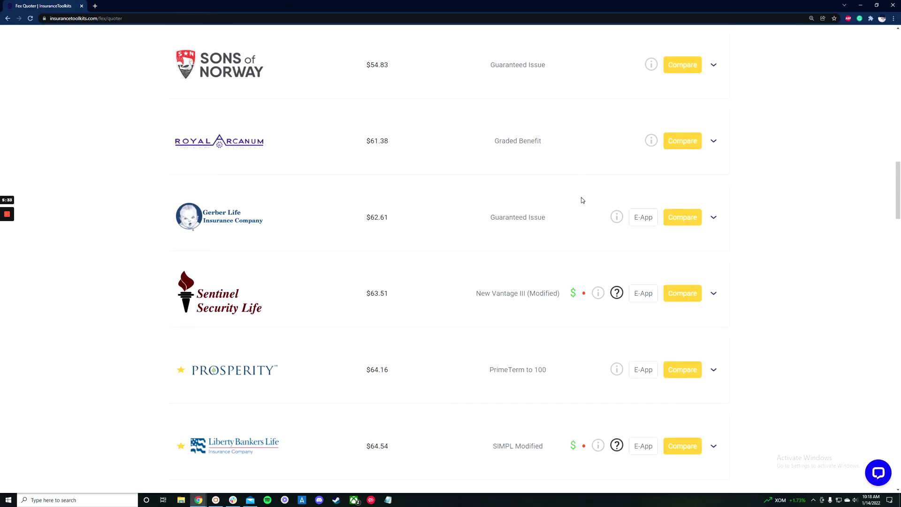
scroll(582, 201, "down", 3)
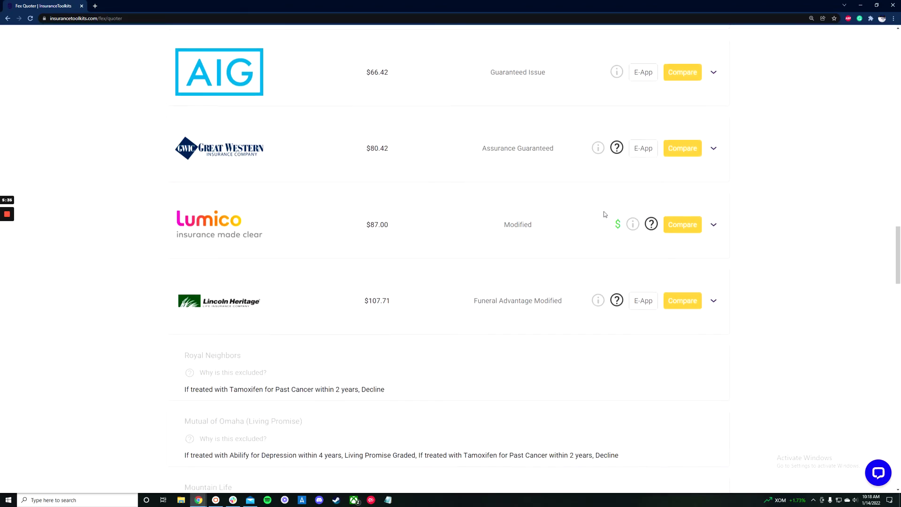
scroll(603, 215, "up", 4)
mouse_move(622, 173)
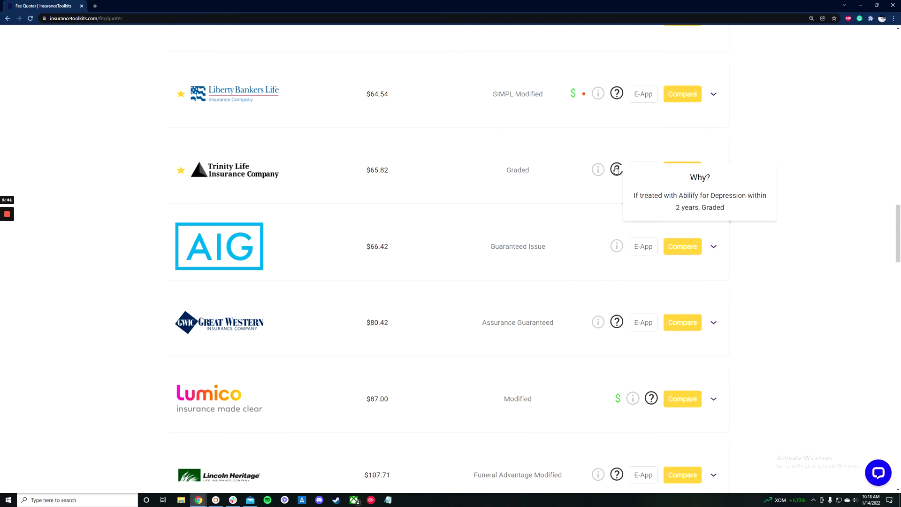
scroll(616, 169, "up", 2)
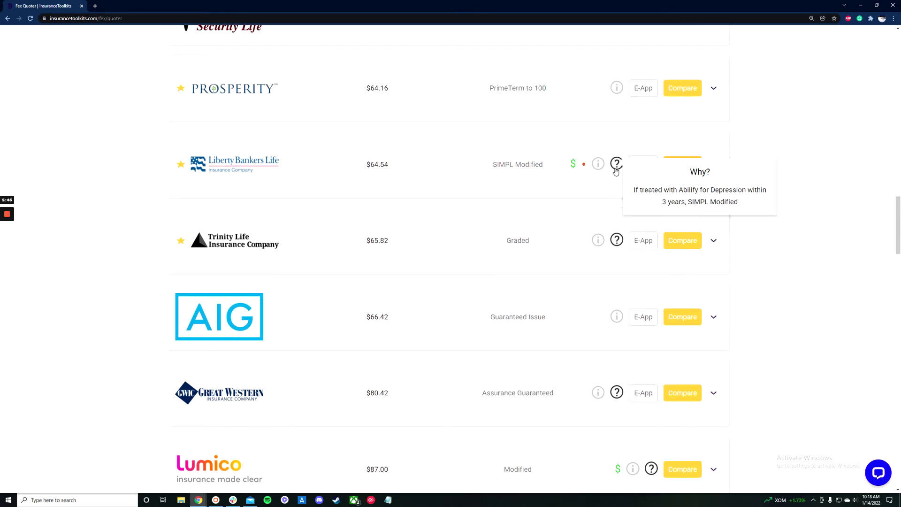
mouse_move(584, 167)
scroll(616, 162, "up", 3)
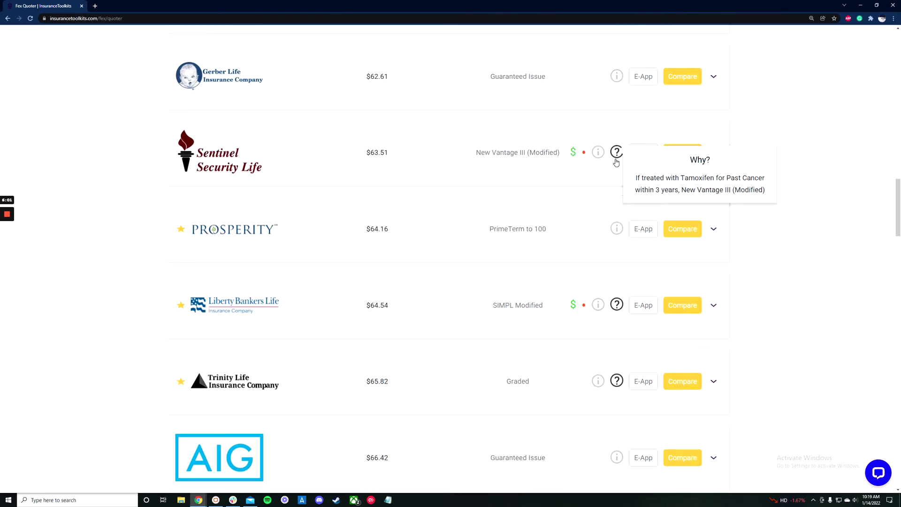
Examine the excluded carriers below the quotes, including the reason given for Royal Neighbors.
scroll(616, 162, "up", 8)
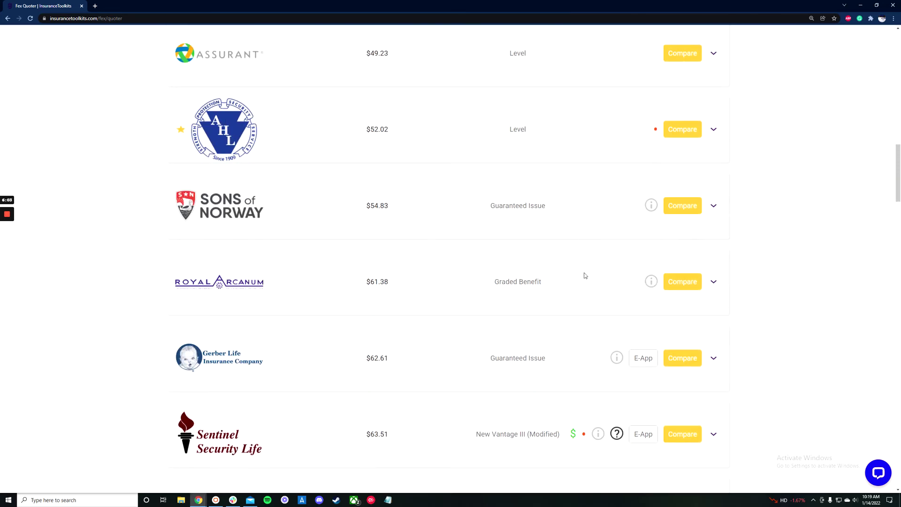
scroll(151, 241, "down", 1)
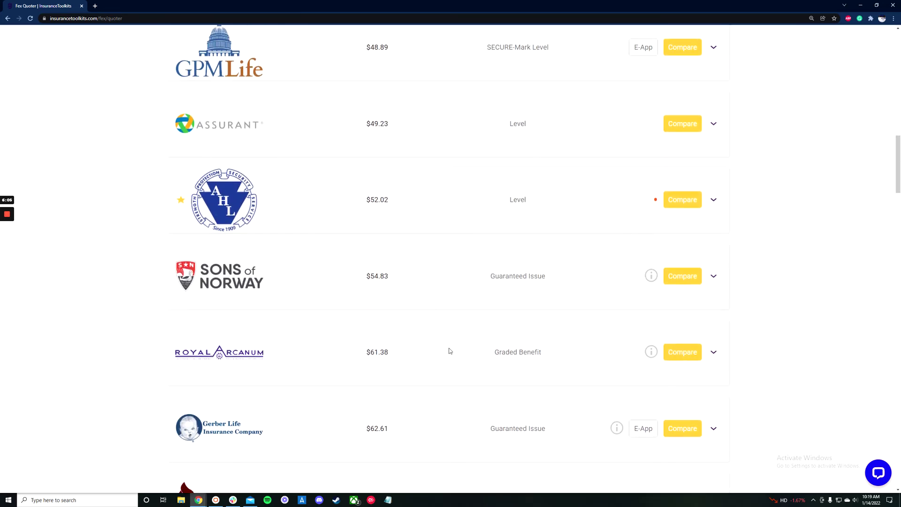
scroll(448, 350, "down", 11)
scroll(458, 352, "down", 5)
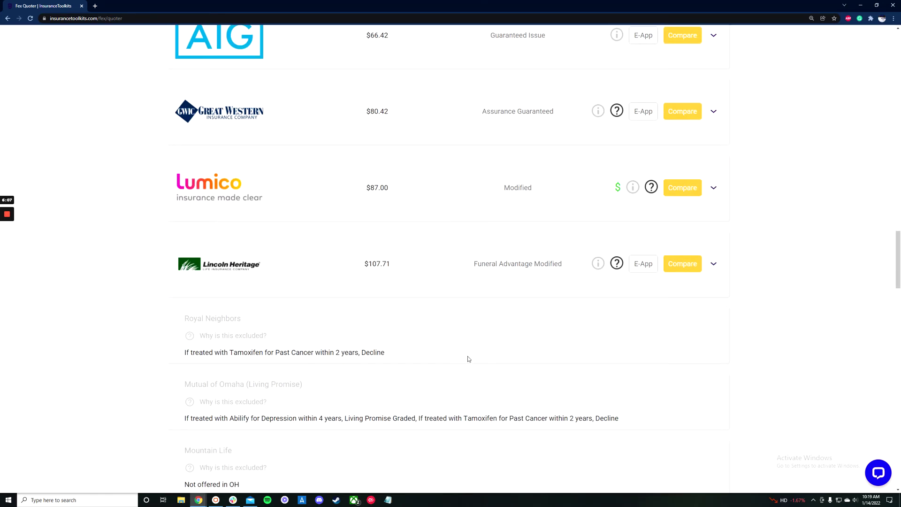
scroll(470, 361, "up", 4)
scroll(465, 362, "down", 4)
left_click_drag(170, 359, 400, 359)
scroll(401, 358, "up", 1)
left_click(403, 359)
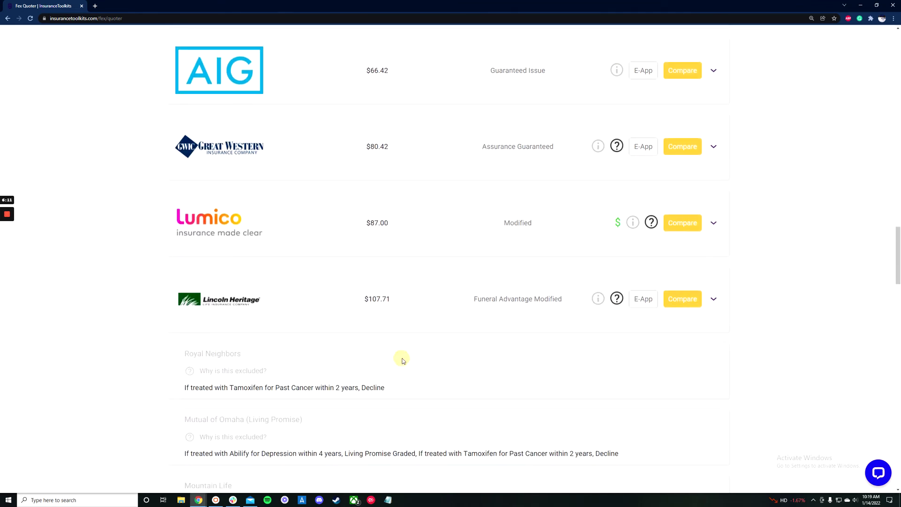
scroll(402, 360, "up", 5)
scroll(403, 361, "down", 5)
scroll(403, 361, "up", 7)
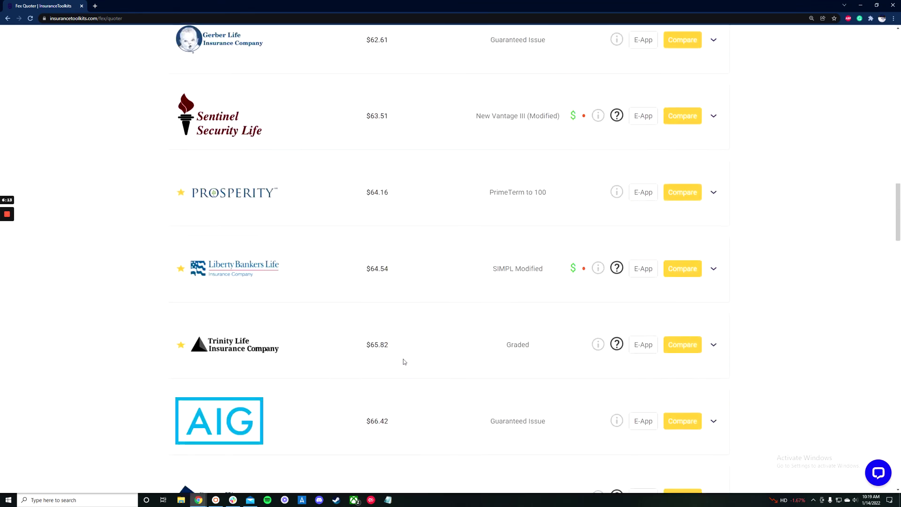
Examine Transamerica's star marker and check which of the lowest-priced carriers carry it.
scroll(404, 362, "up", 20)
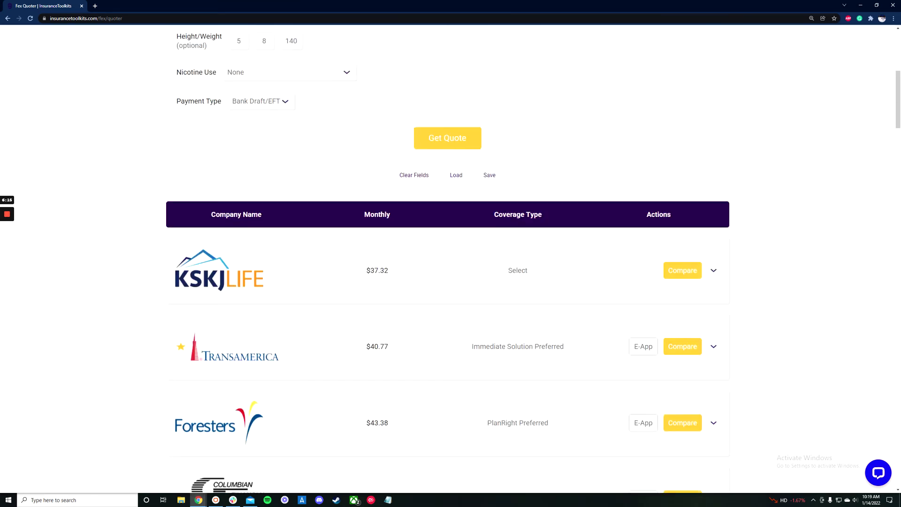
scroll(427, 211, "down", 3)
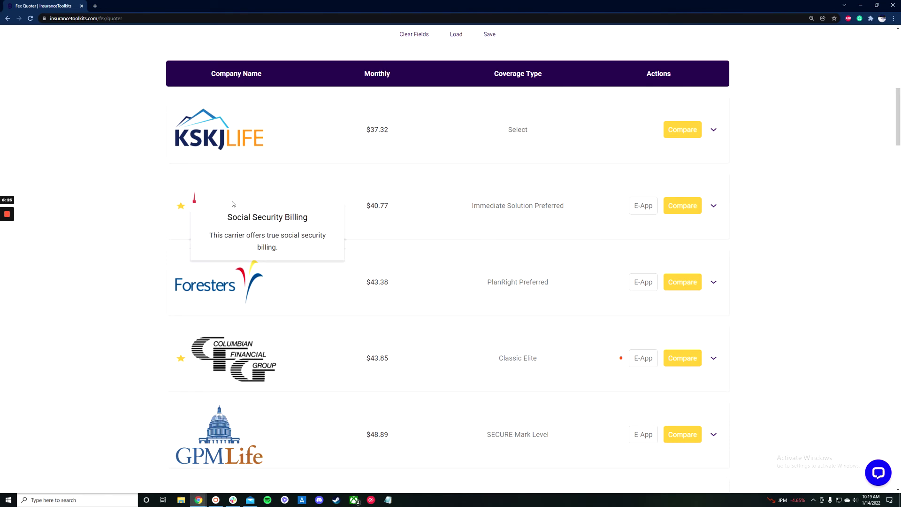
scroll(260, 350, "down", 3)
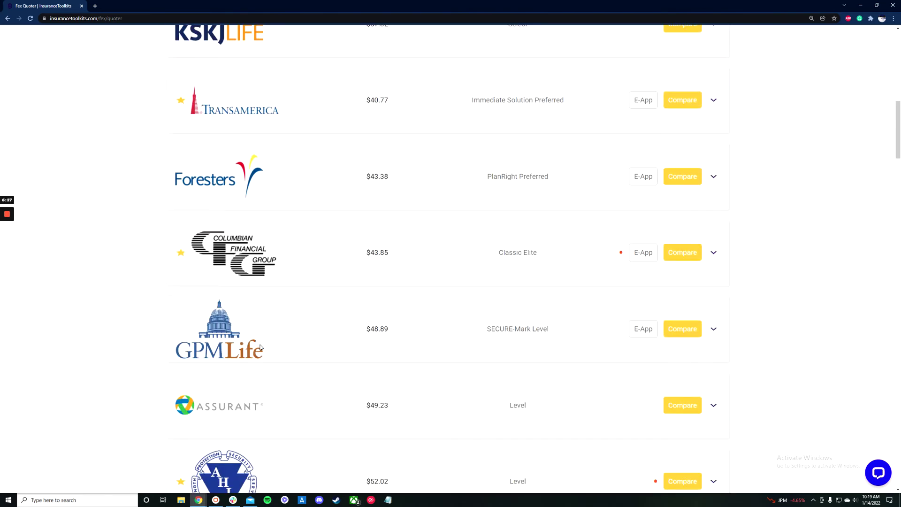
scroll(150, 344, "up", 1)
scroll(214, 376, "up", 2)
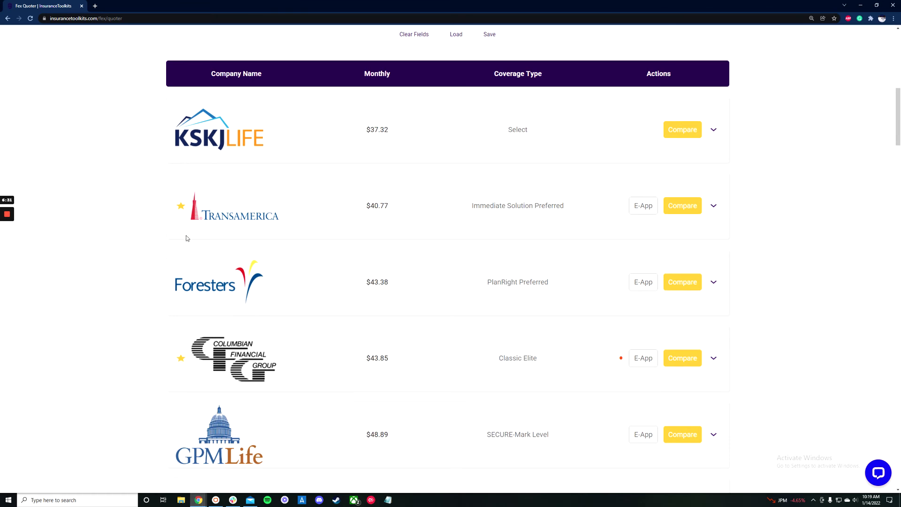
Compare Foresters PlanRight Preferred quotes for face amounts of 10,000, 12,500 and 15,000.
scroll(489, 169, "down", 2)
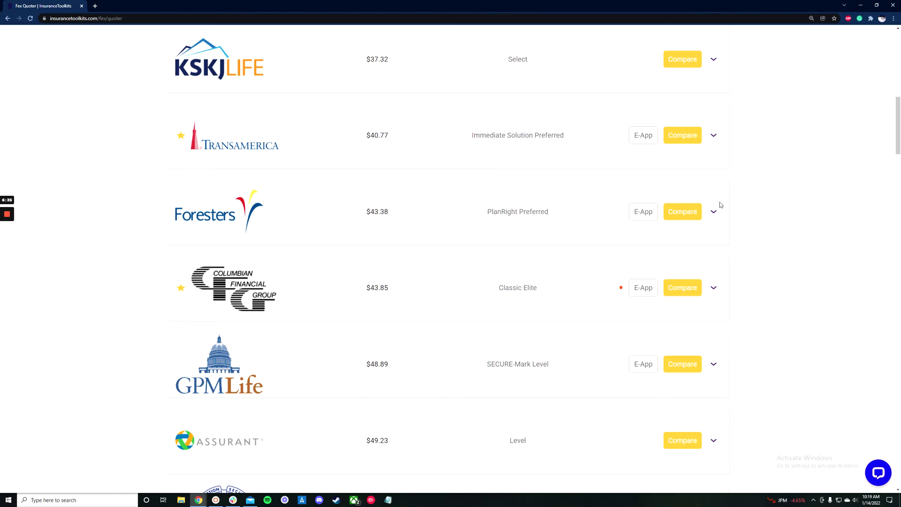
left_click(681, 215)
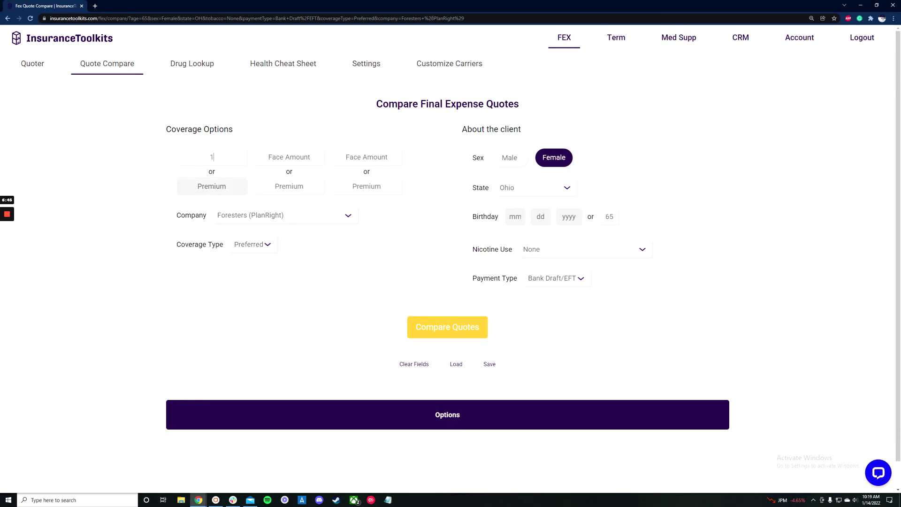
type("10,000")
left_click(289, 156)
type("12,500")
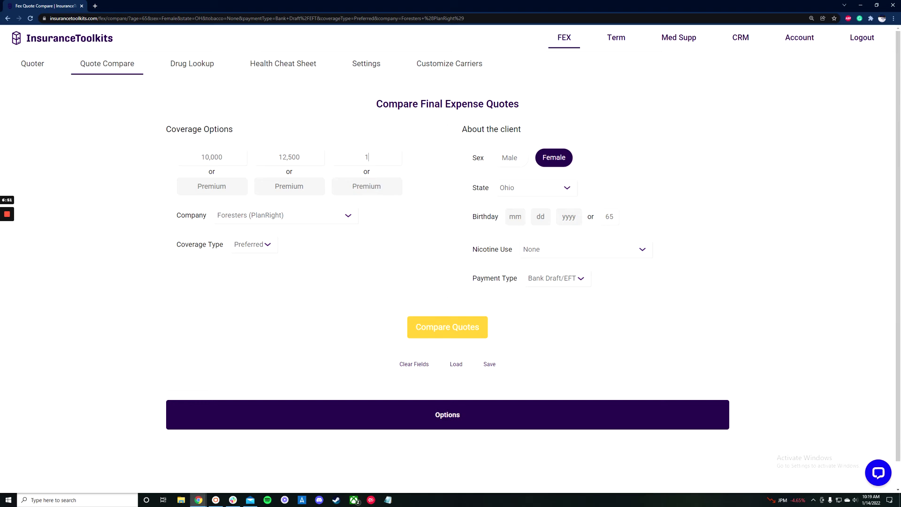
type("5000")
left_click(447, 336)
left_click(879, 473)
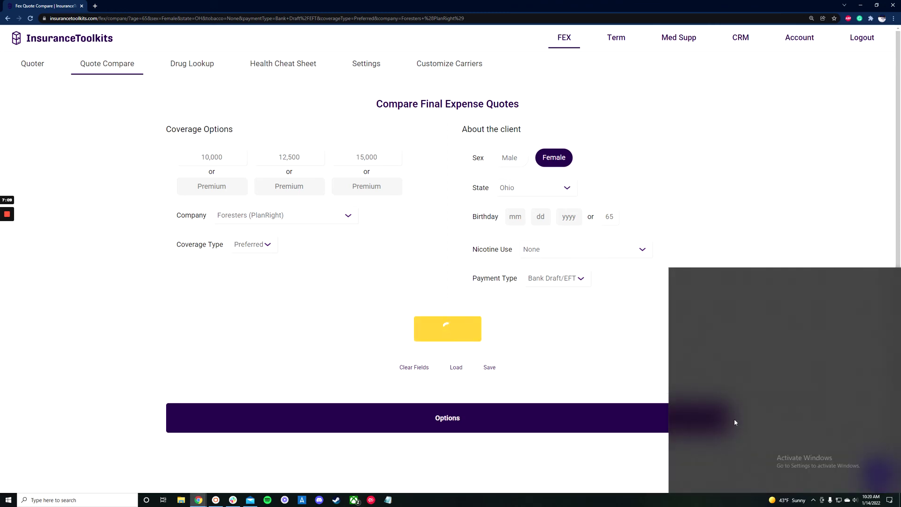
scroll(732, 209, "down", 5)
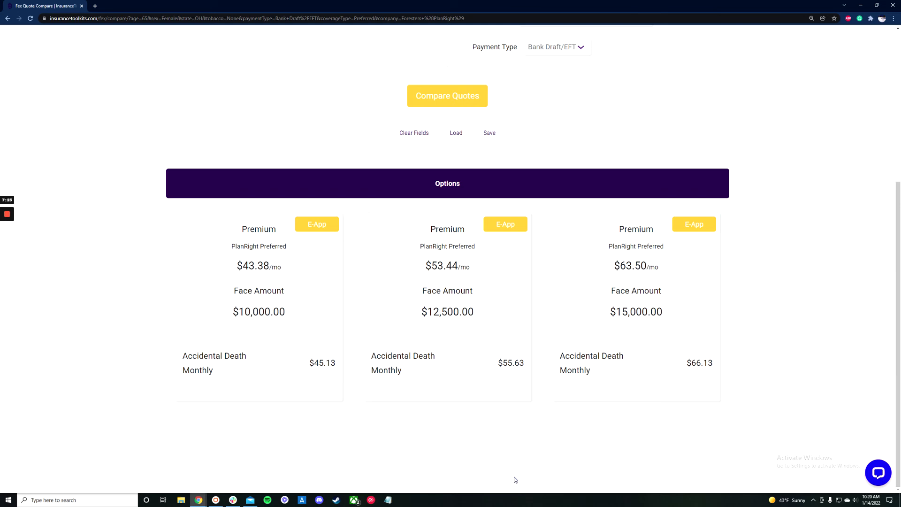
Replace the third option's face amount with a premium of 100, rerun the comparison and check the face amount it buys.
scroll(515, 479, "up", 1)
scroll(381, 353, "up", 3)
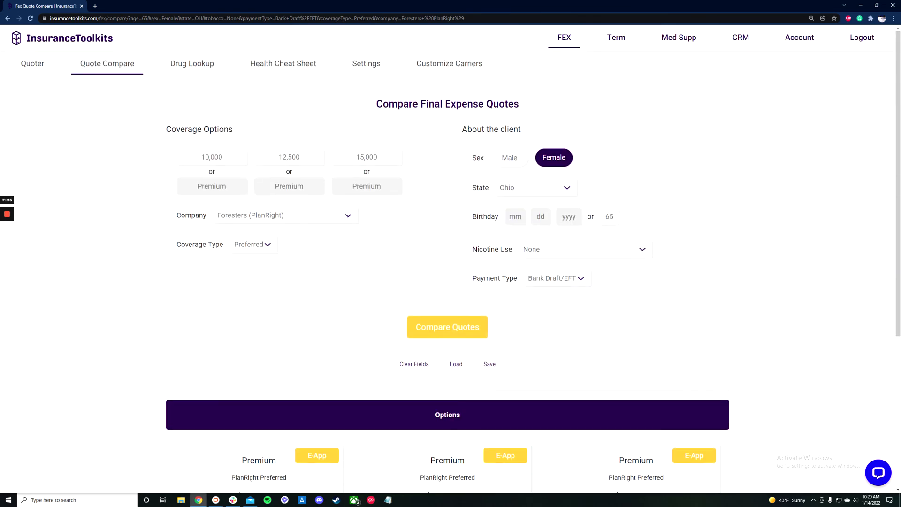
double_click(366, 157)
key("BackSpace")
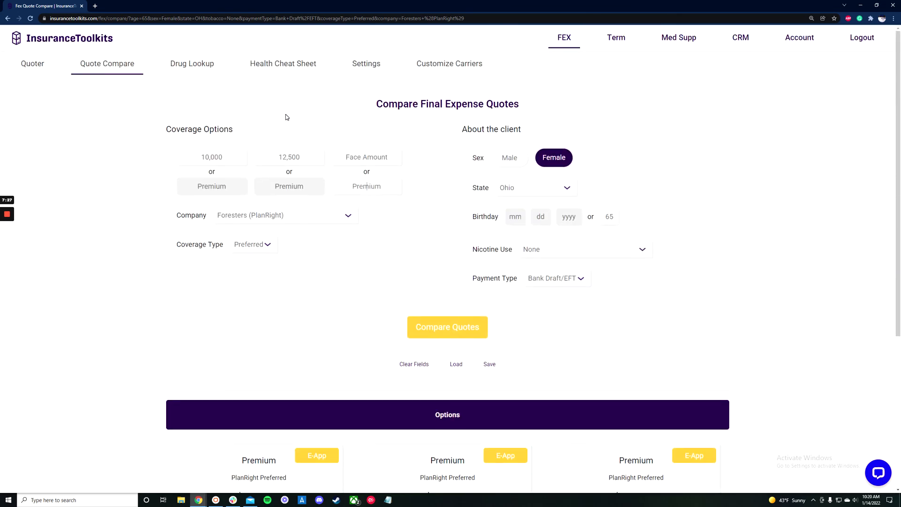
type("100")
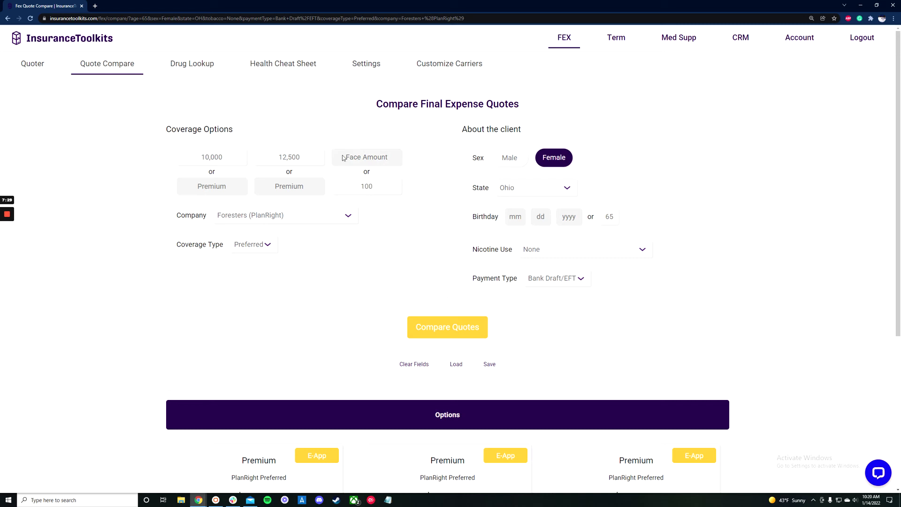
scroll(521, 343, "down", 2)
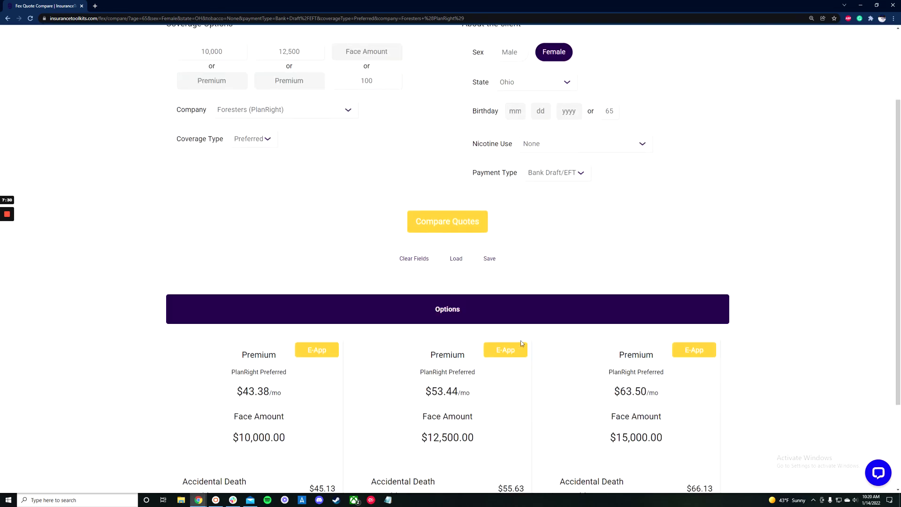
left_click(463, 226)
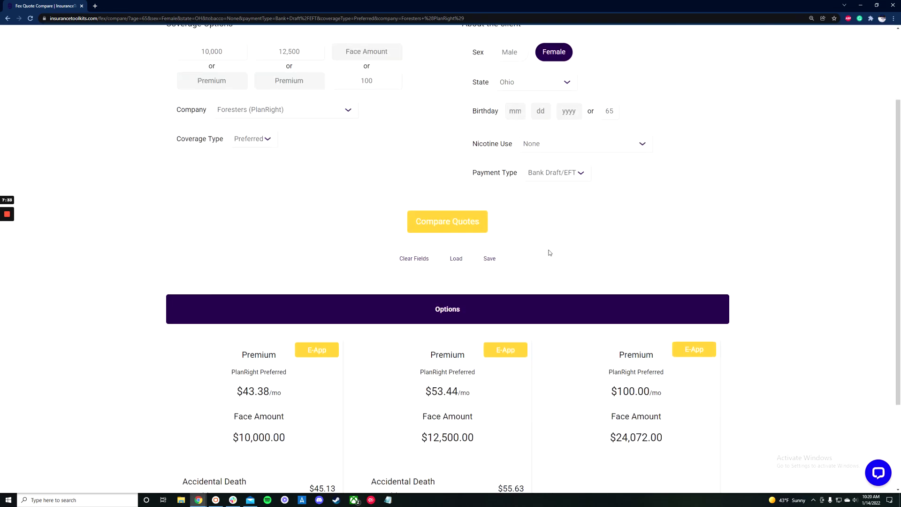
scroll(549, 251, "down", 3)
left_click_drag(606, 316, 666, 314)
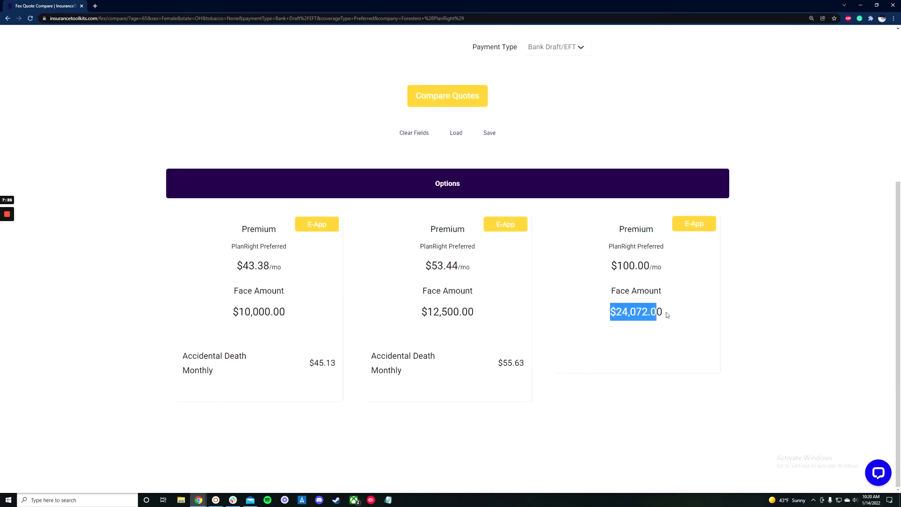
left_click(668, 314)
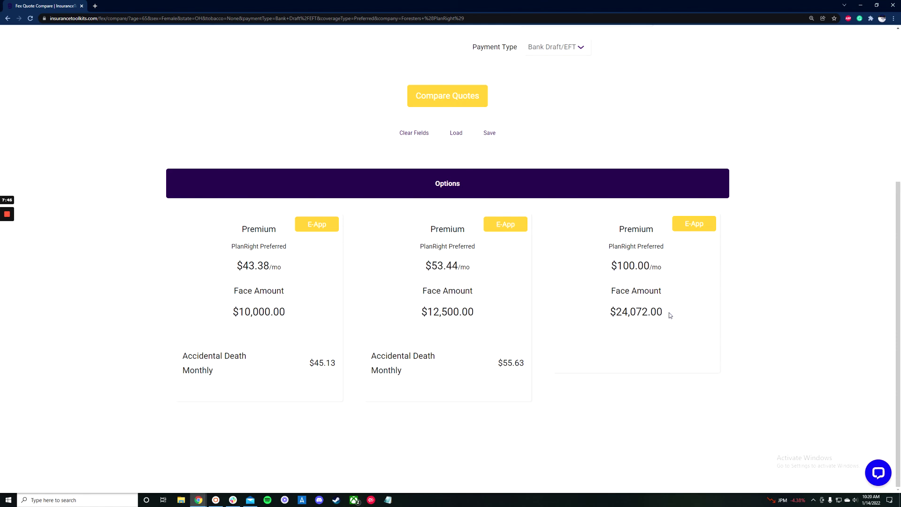
Return to the quoter results and examine Columbian Financial Group's warning and Royal Arcanum's Graded Benefit plan info.
scroll(579, 193, "up", 5)
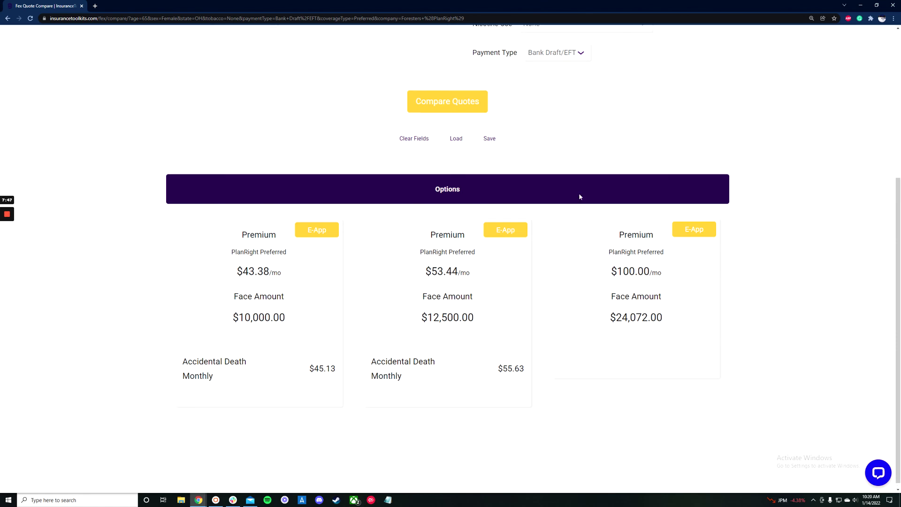
left_click(42, 70)
scroll(346, 202, "down", 9)
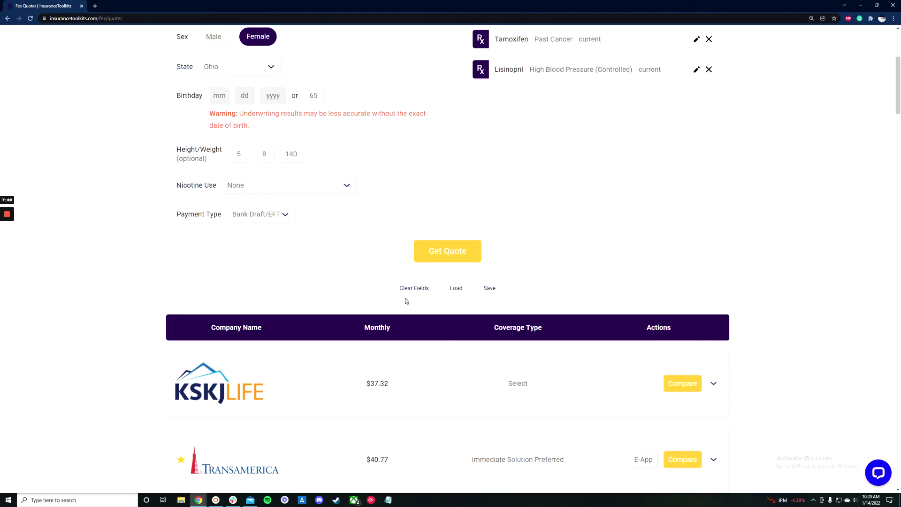
scroll(348, 199, "down", 4)
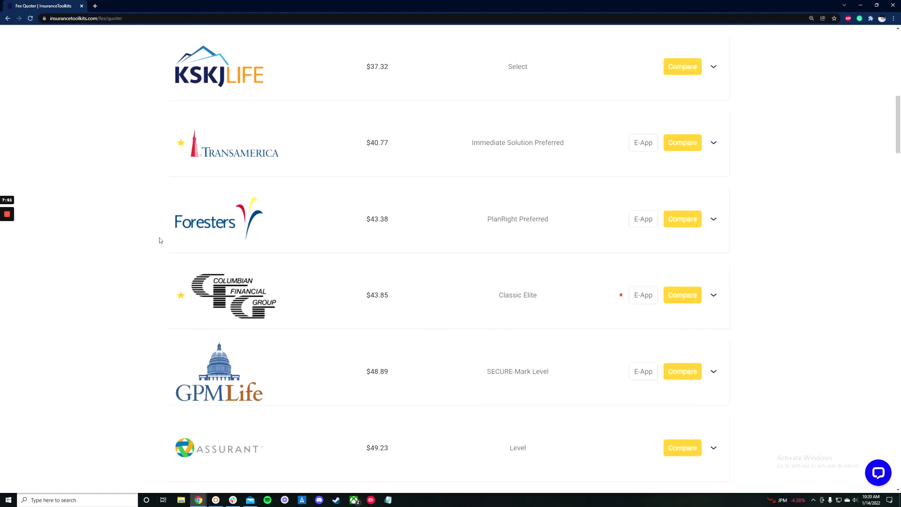
scroll(205, 258, "down", 1)
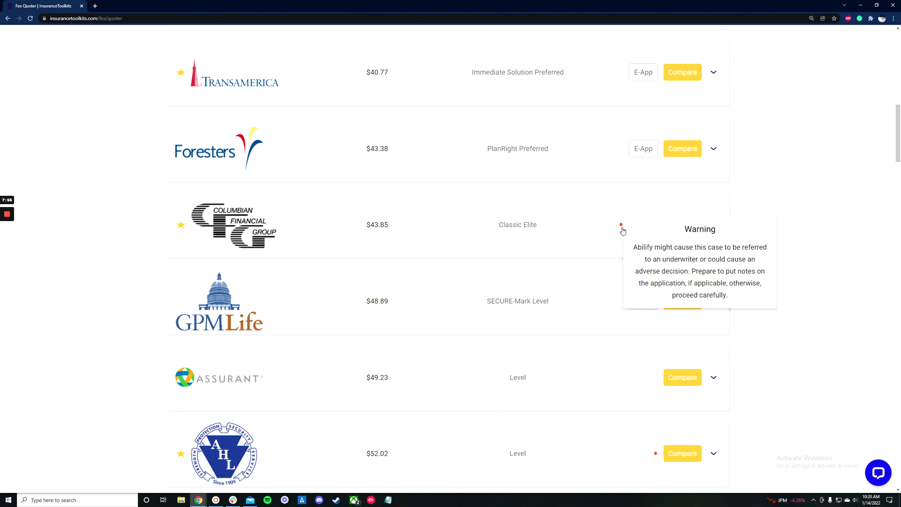
scroll(622, 228, "down", 5)
scroll(623, 230, "down", 3)
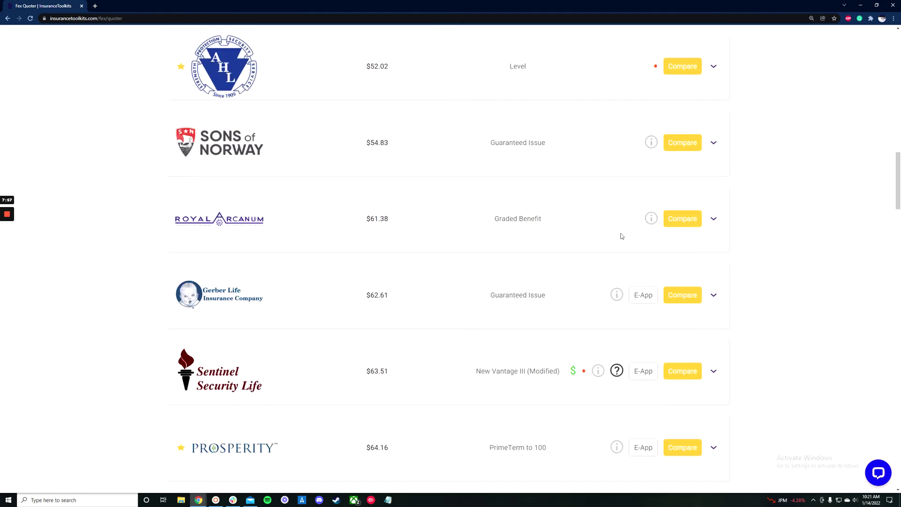
mouse_move(651, 219)
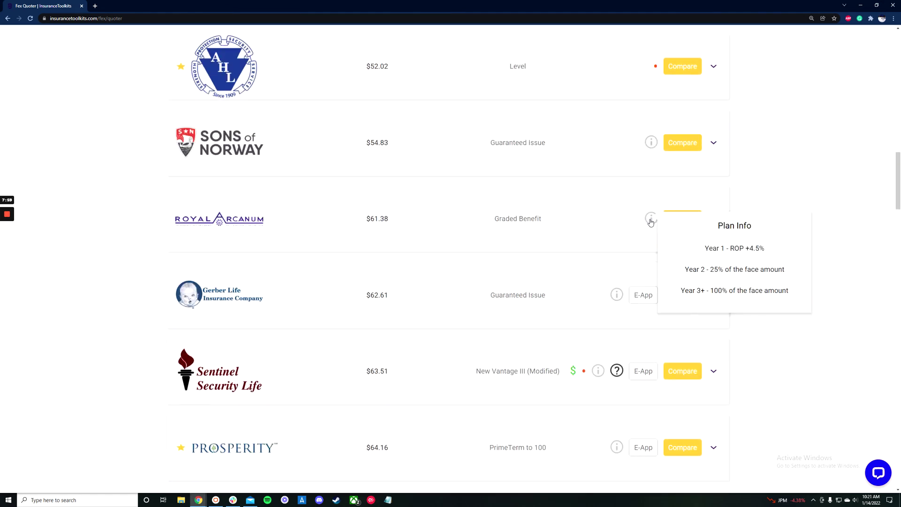
Examine the reason given for Sentinel Security Life's New Vantage III (Modified) offer and the plan info for Prosperity's PrimeTerm to 100.
scroll(650, 222, "down", 3)
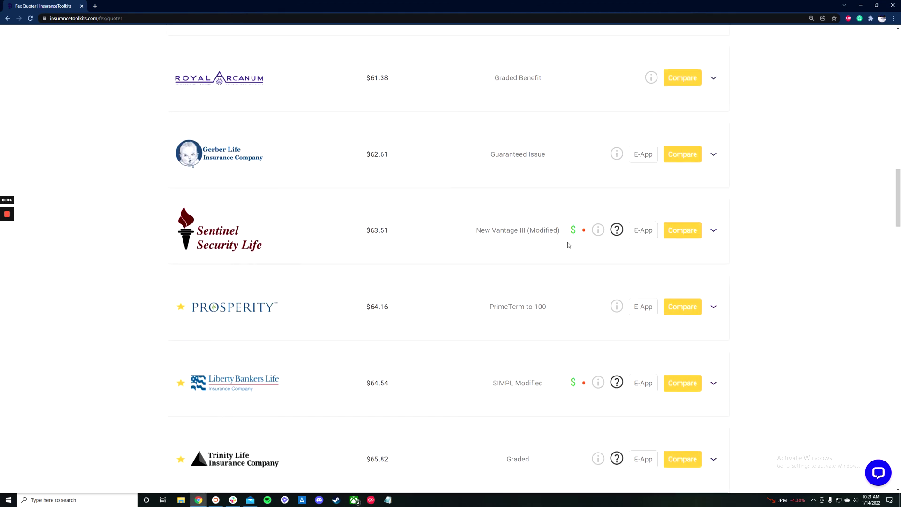
mouse_move(572, 239)
mouse_move(617, 228)
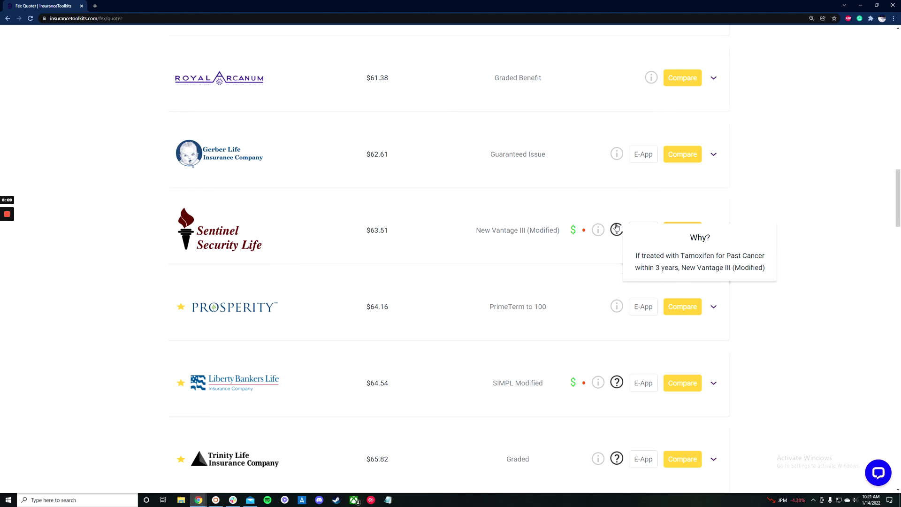
scroll(617, 228, "down", 1)
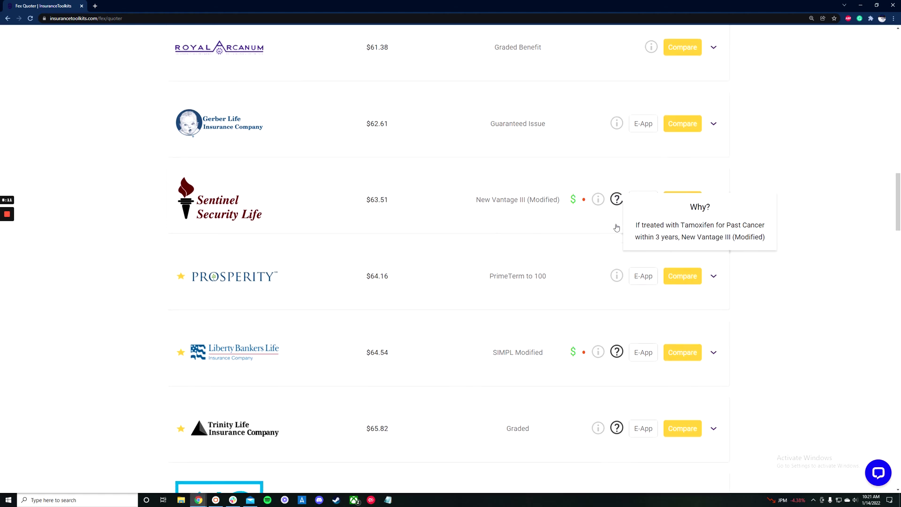
mouse_move(612, 272)
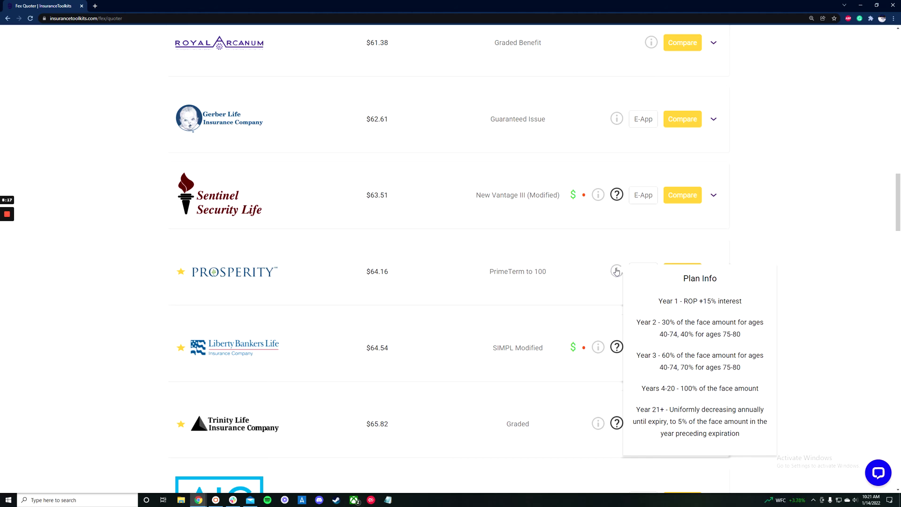
Return to the start of the quote results and review the lowest-priced carriers' monthly premiums and coverage types.
scroll(612, 273, "up", 4)
scroll(322, 258, "up", 12)
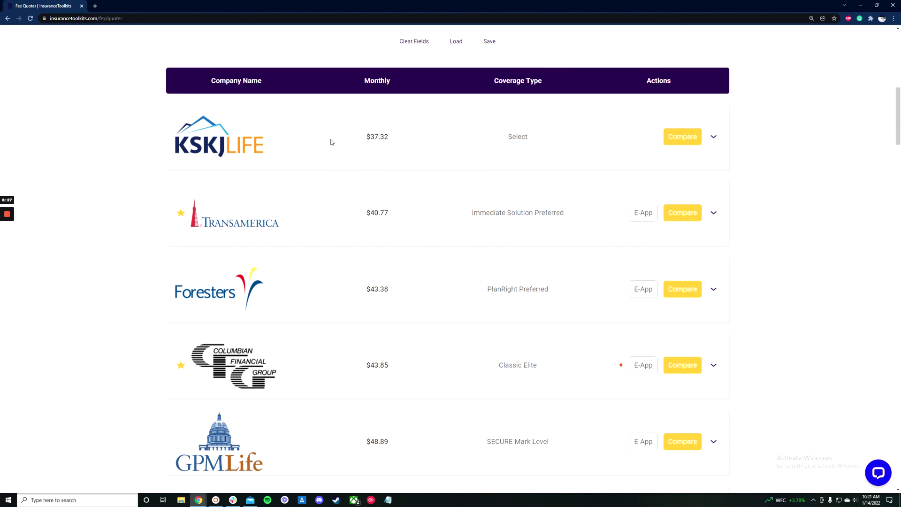
scroll(334, 193, "down", 3)
scroll(340, 195, "up", 4)
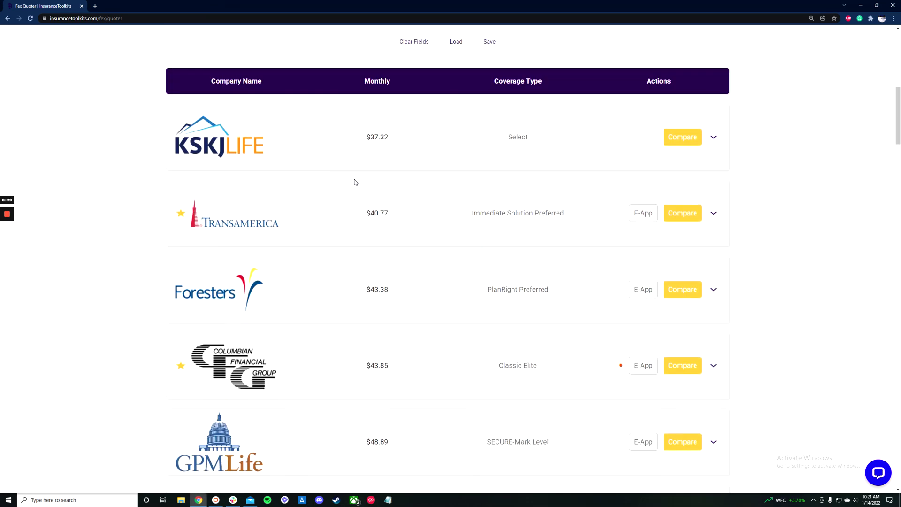
scroll(355, 182, "up", 1)
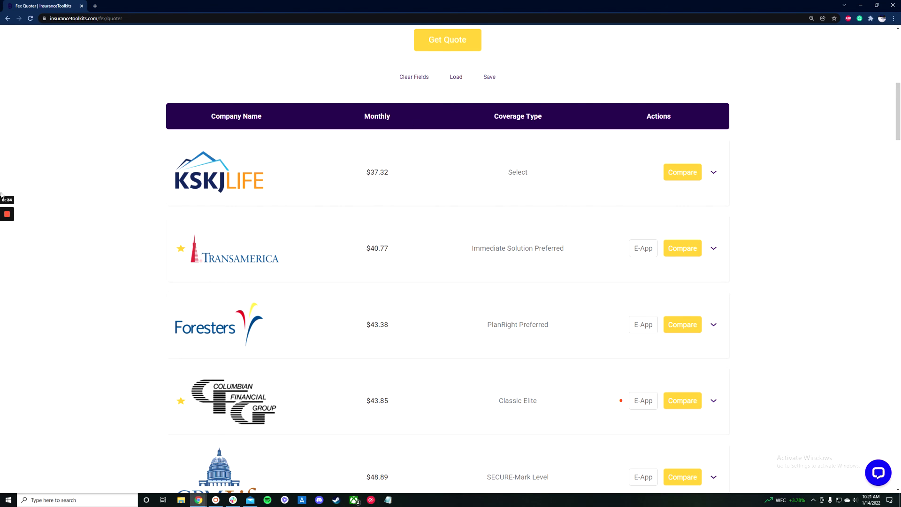
scroll(146, 284, "down", 1)
scroll(146, 285, "down", 2)
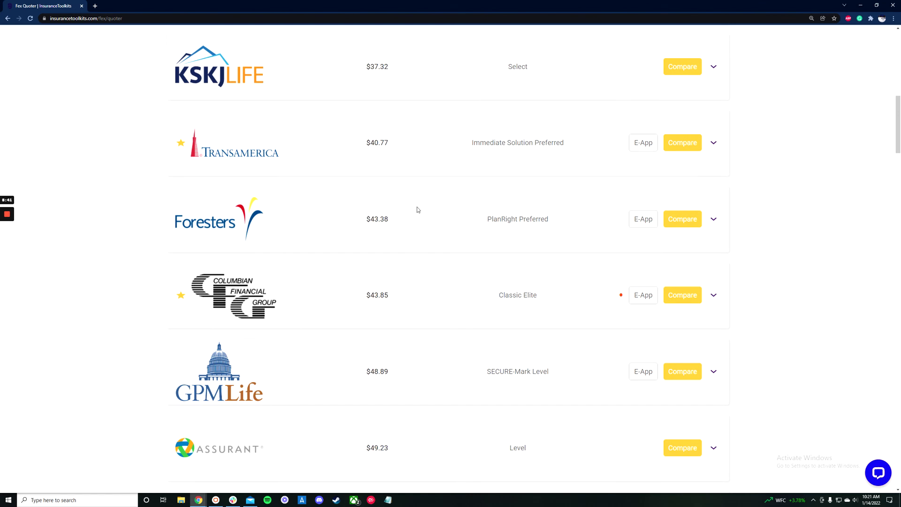
Leave the quoter results and open the Quote Compare page for final expense quotes.
scroll(537, 235, "up", 4)
scroll(537, 225, "up", 7)
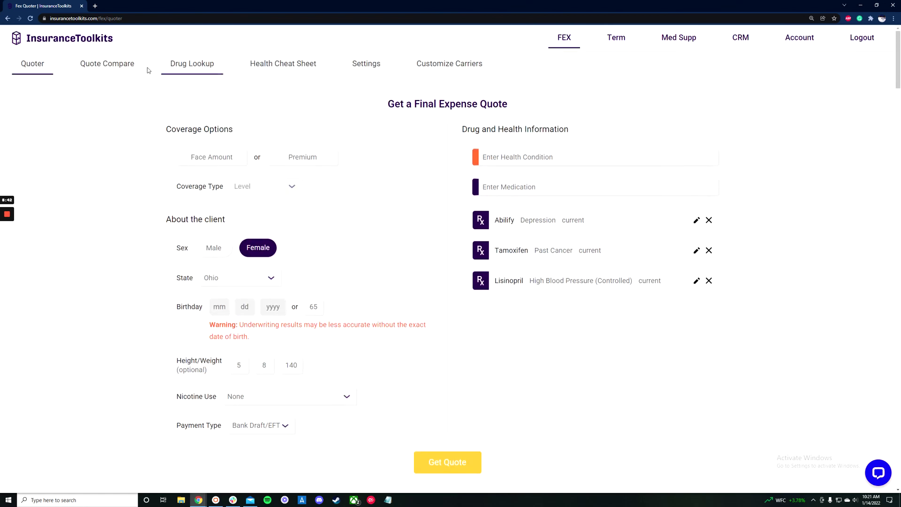
left_click(105, 63)
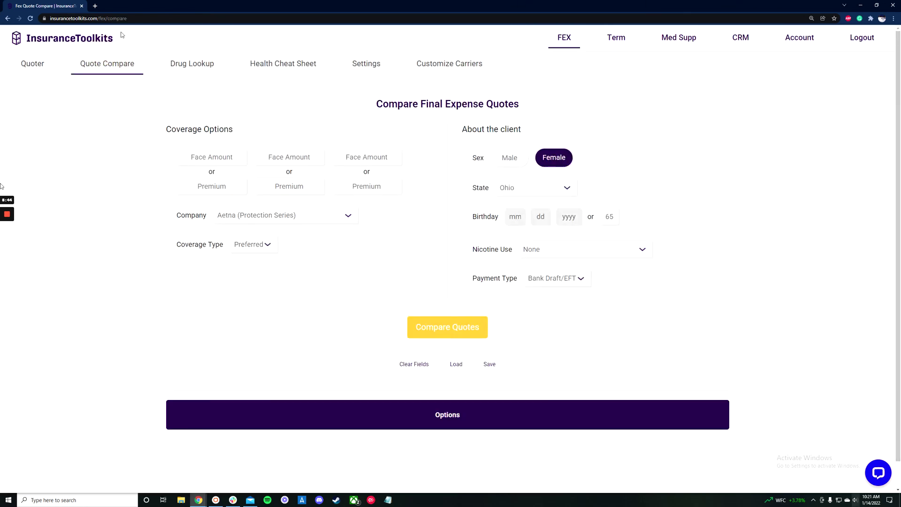